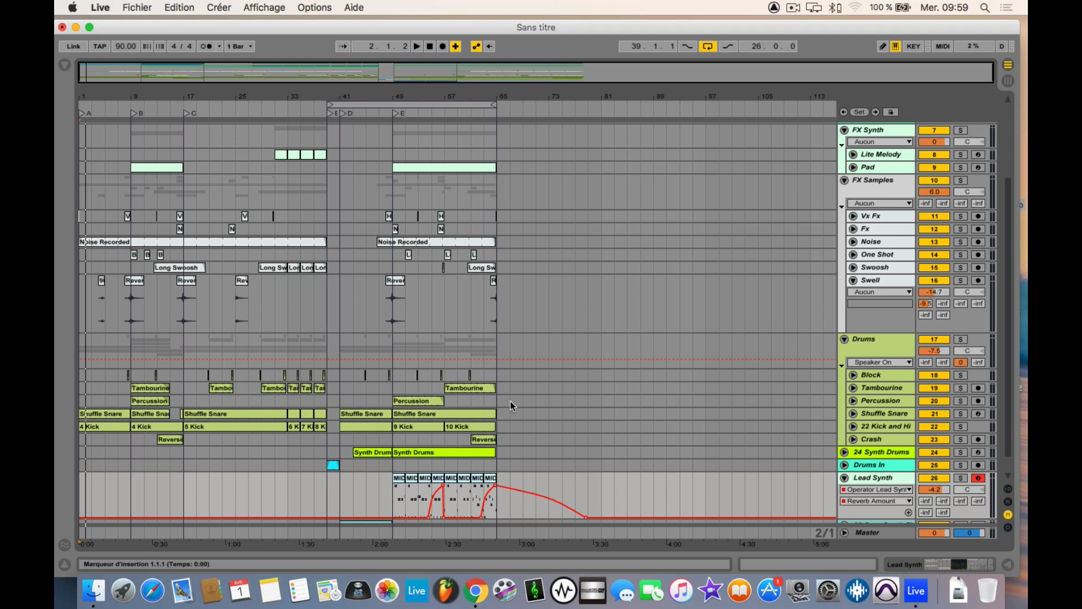
key(space)
key(space)
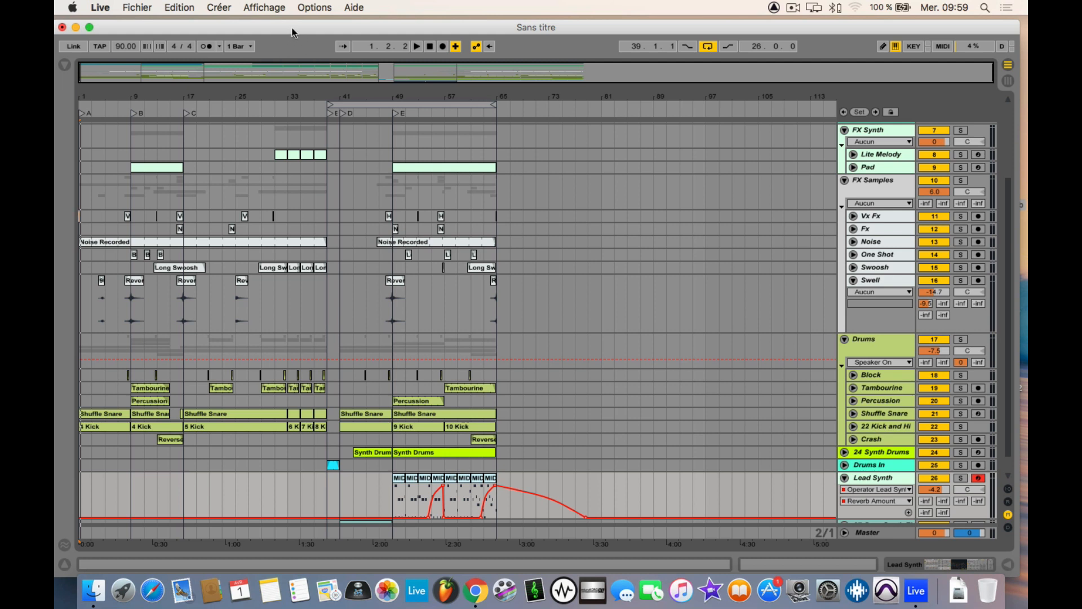
drag(292, 32, 294, 28)
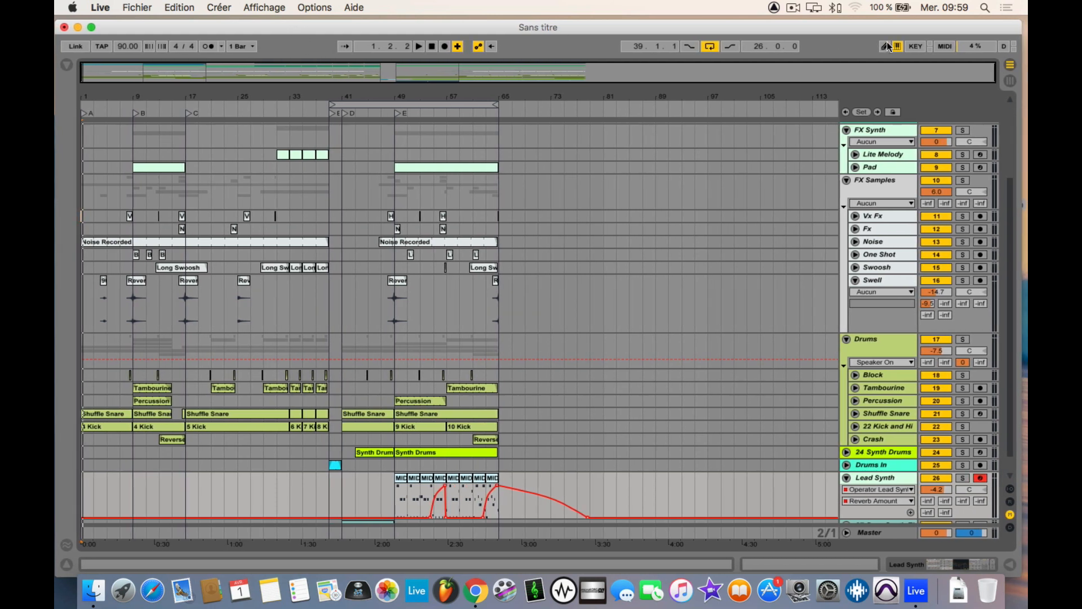
drag(1021, 42, 1025, 43)
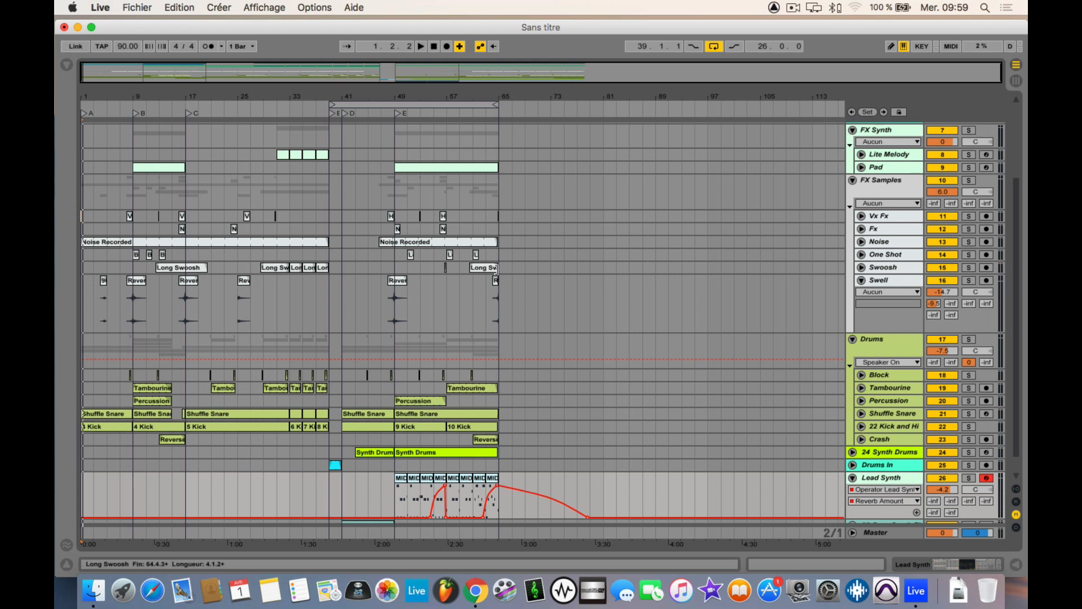
scroll(515, 302, down, 1)
scroll(517, 299, up, 5)
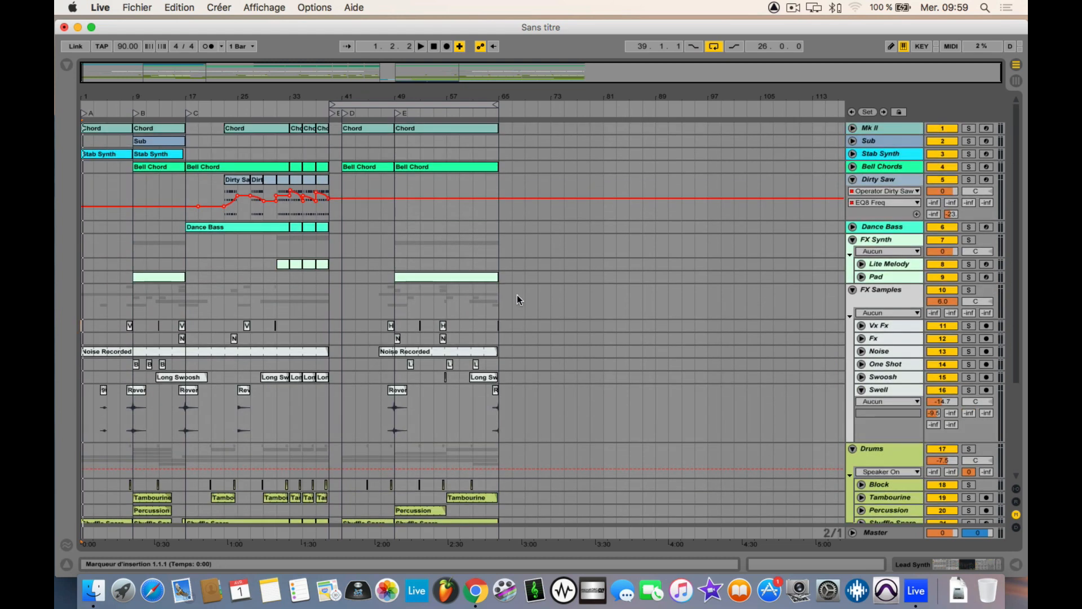
Step: Look over the set in Session View with the browser hidden, and return to the Arrangement View to survey its tracks
key(Tab)
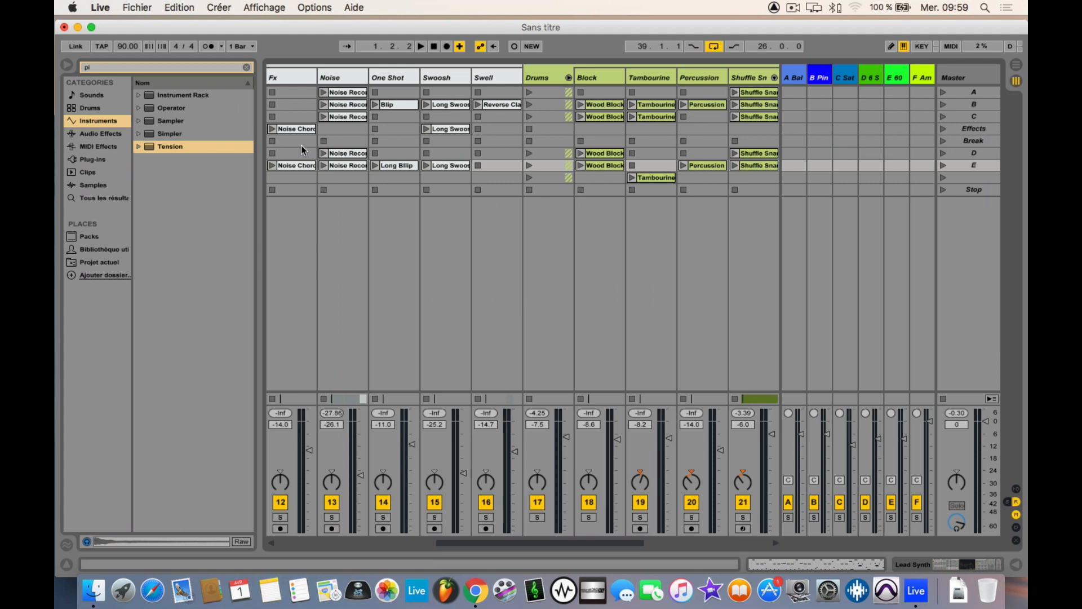
click(66, 67)
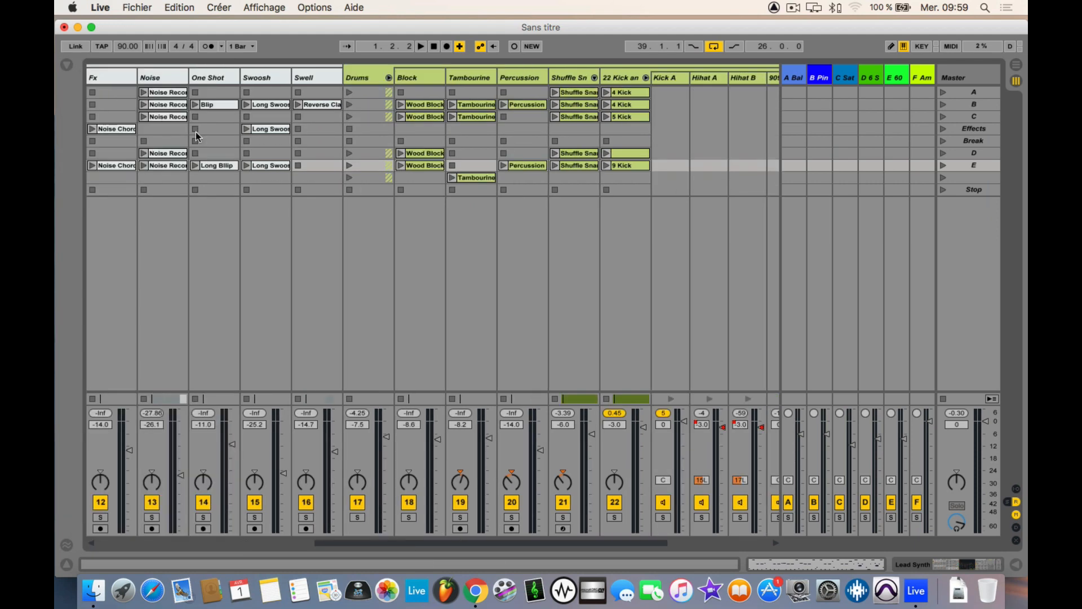
key(Tab)
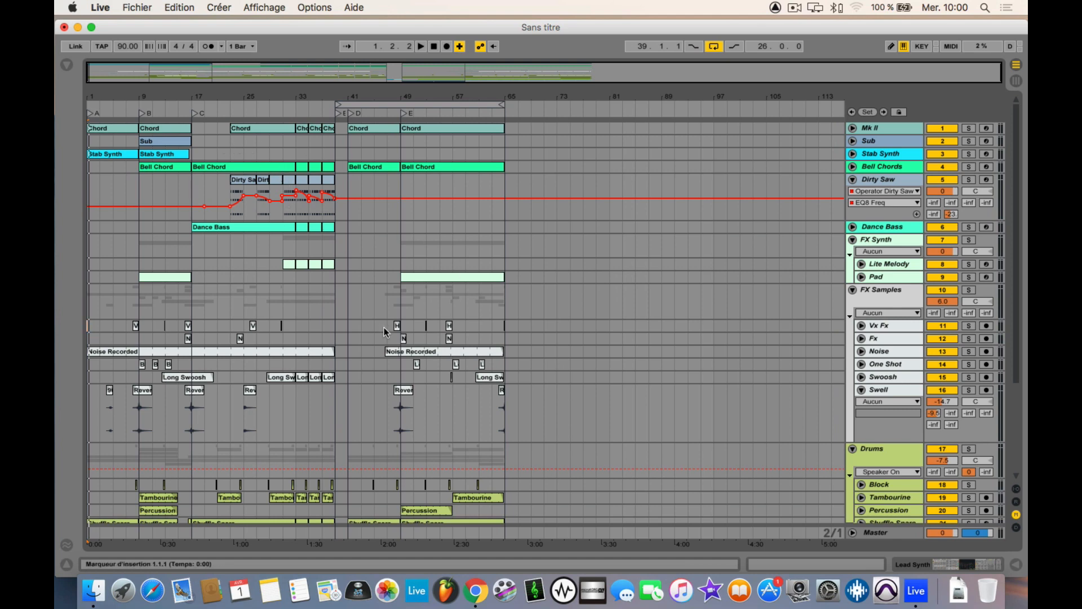
key(Tab)
key(Tab)
scroll(601, 226, down, 5)
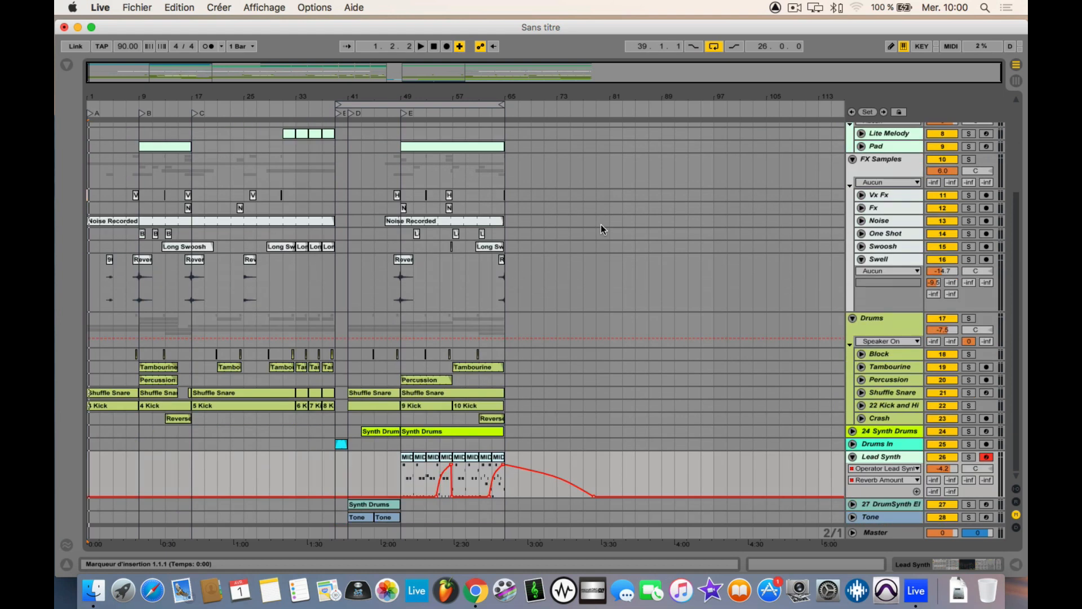
scroll(601, 226, up, 5)
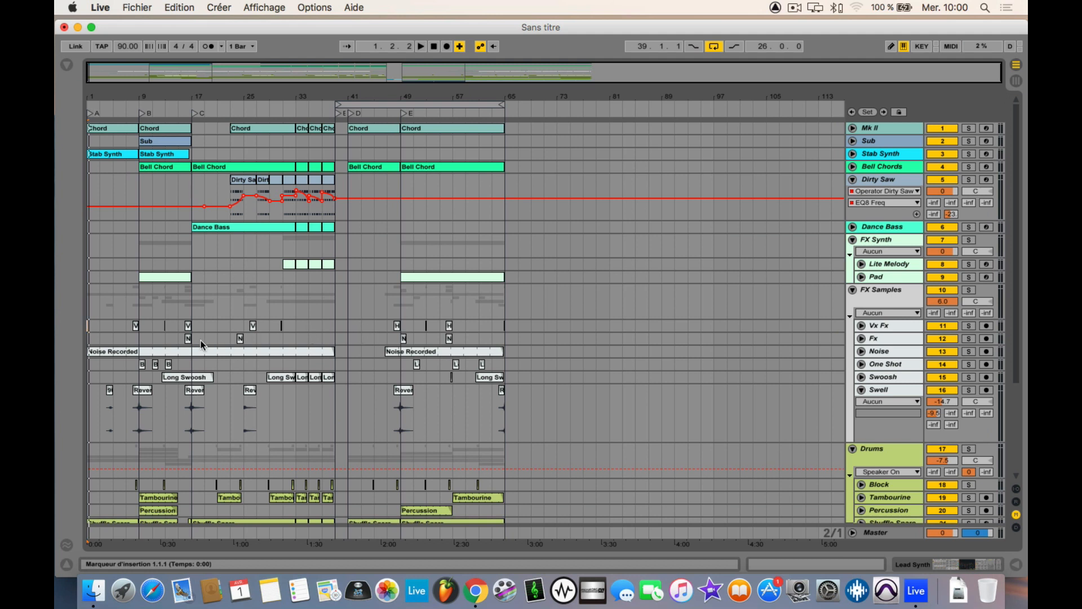
Step: Play the opening of the arrangement, set the tempo to 130 BPM and replay it from the start
mouse_move(209, 207)
key(space)
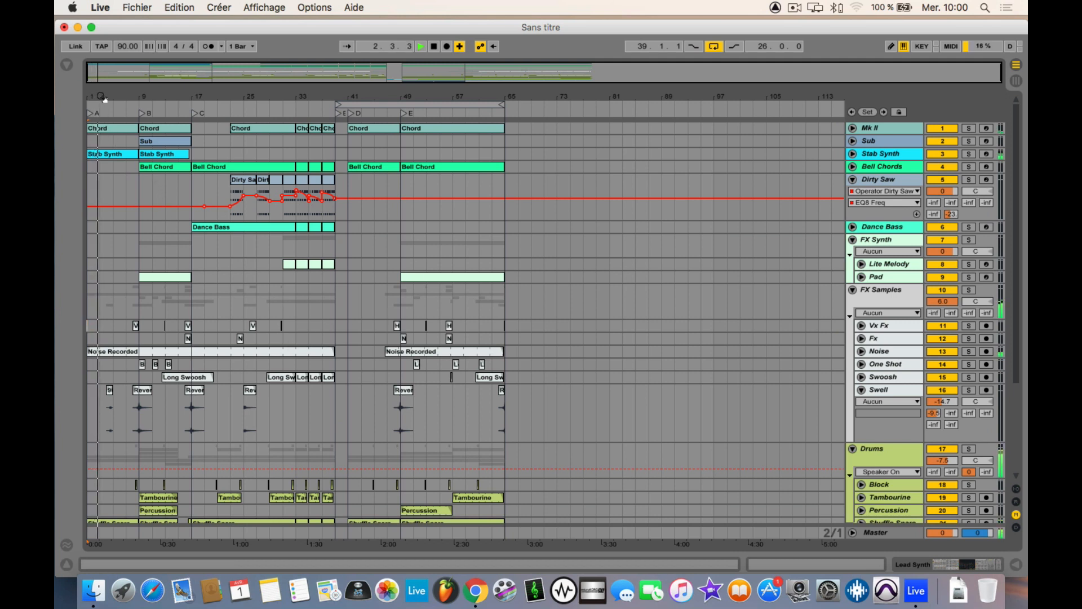
drag(102, 97, 102, 108)
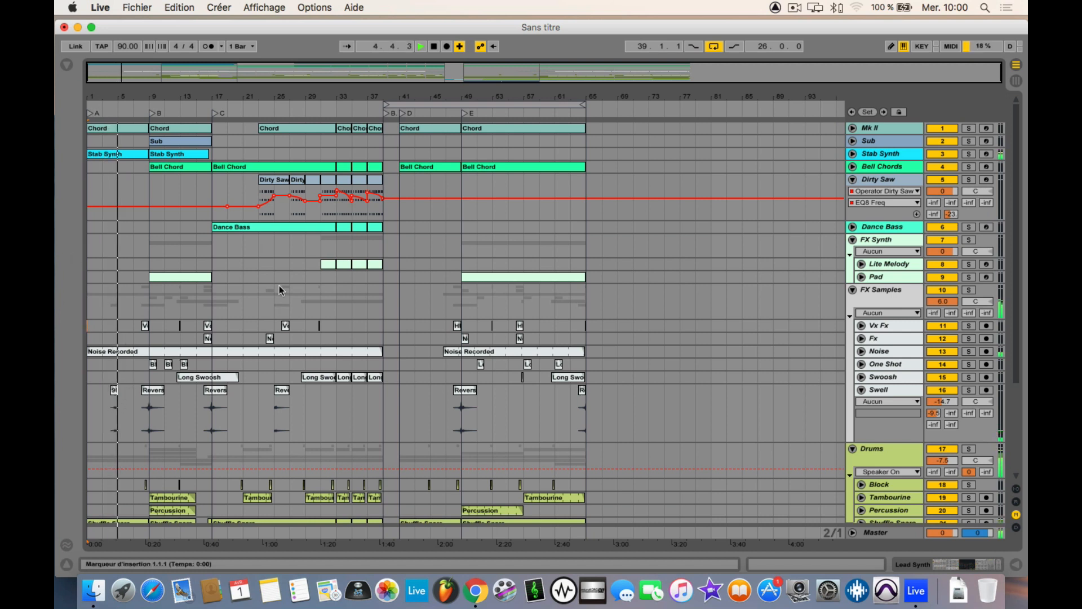
key(space)
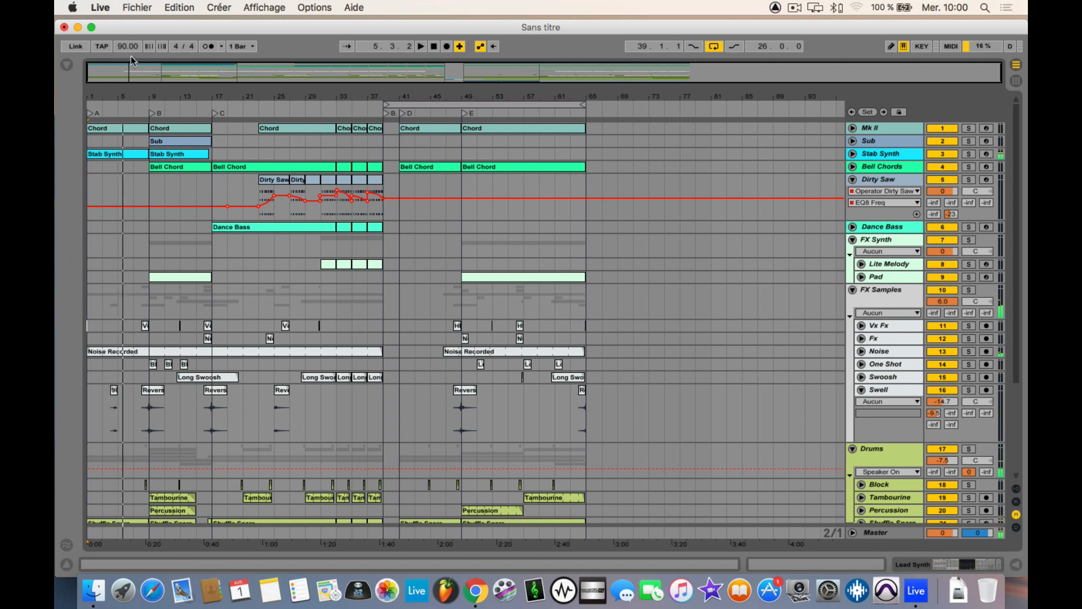
drag(129, 47, 129, 25)
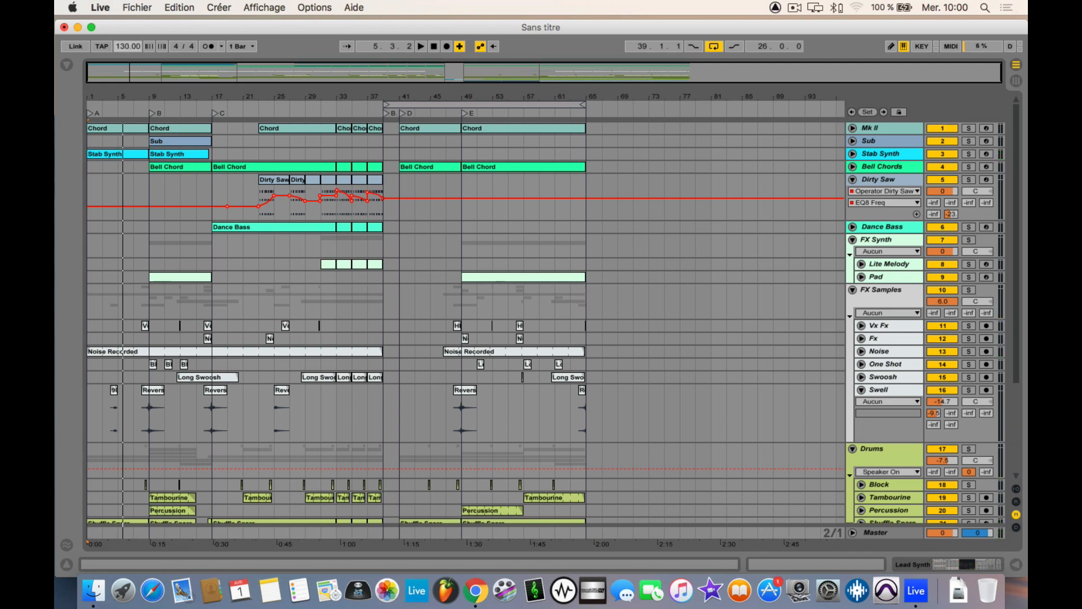
key(space)
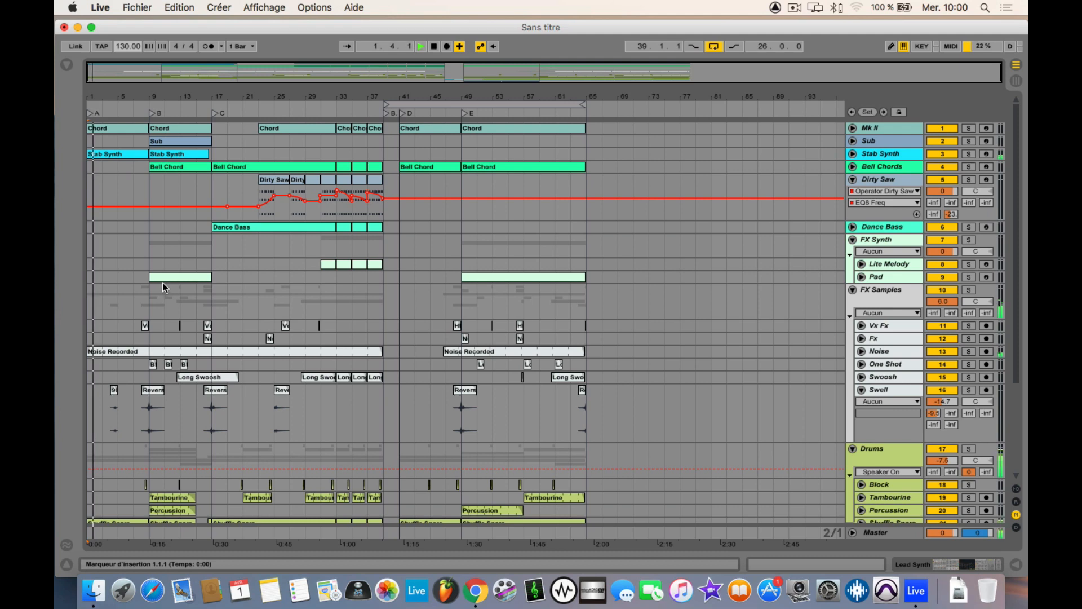
Step: Open the first 4 Kick clip in the MIDI note editor and examine its notes during playback
scroll(197, 333, down, 5)
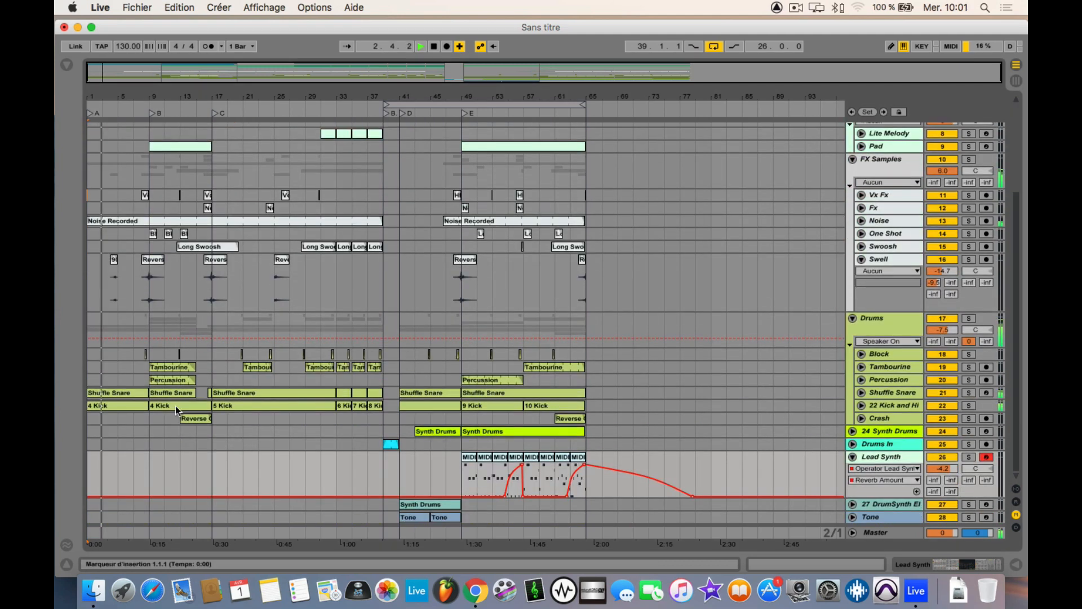
double_click(116, 407)
key(space)
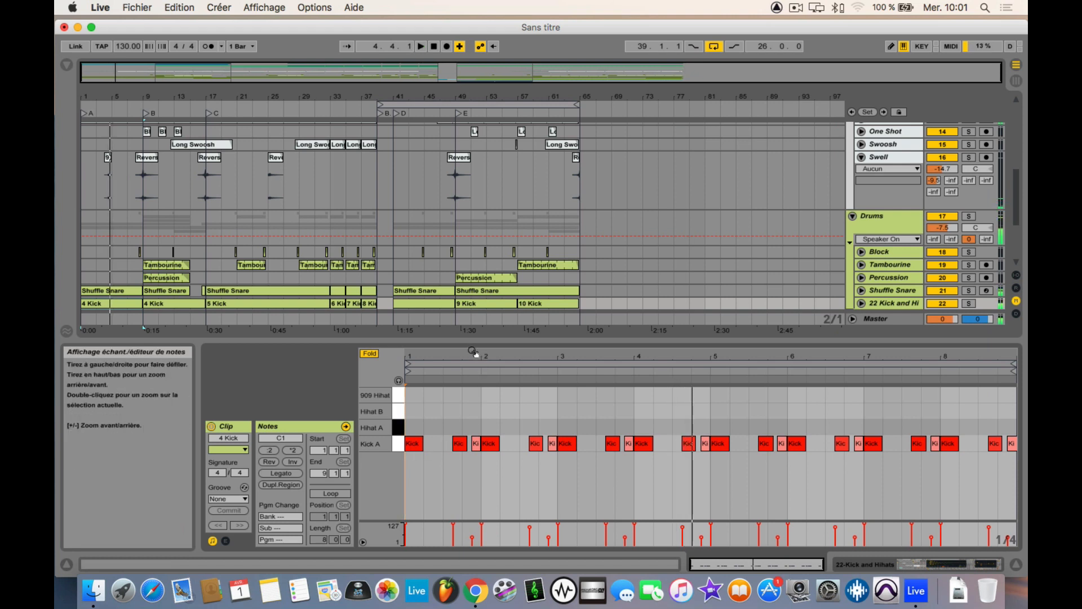
drag(699, 357, 792, 351)
key(space)
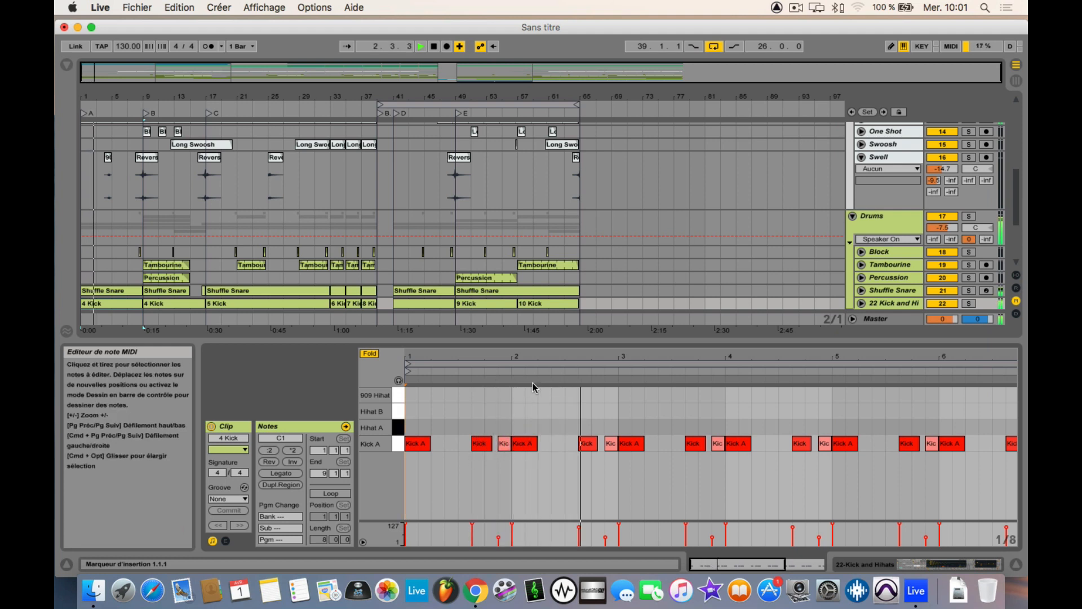
Step: Examine the first Shuffle Snare clip's MIDI notes up close during playback, close the clip editor and stop playback
click(127, 292)
drag(417, 357, 417, 463)
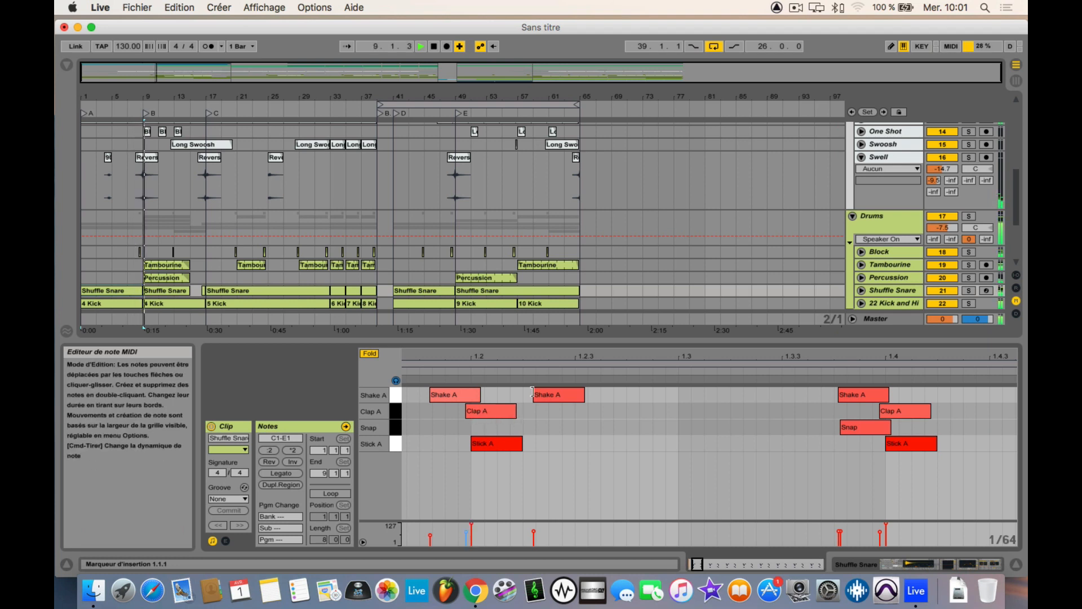
drag(563, 354, 489, 373)
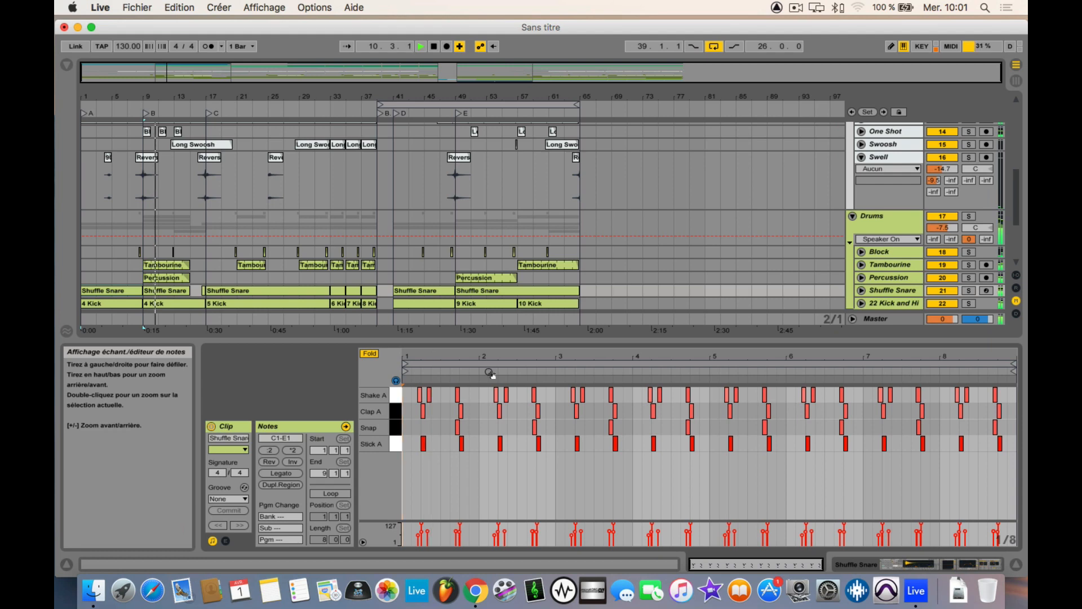
click(1015, 566)
key(space)
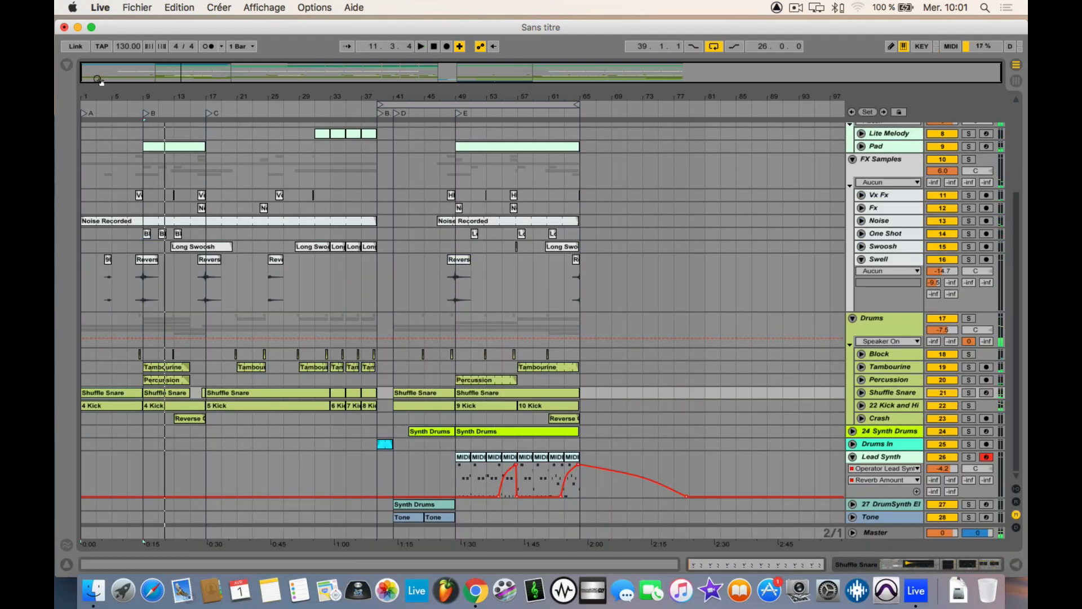
Step: Show the browser and inspect the Operator instrument and effects in the Lead Synth track's device chain
click(63, 65)
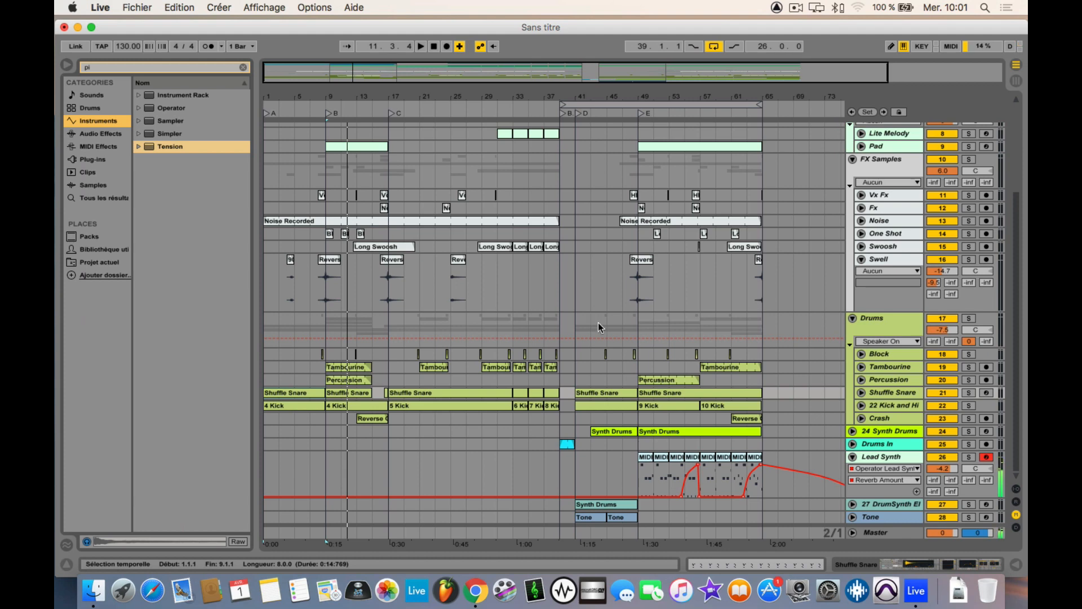
double_click(881, 458)
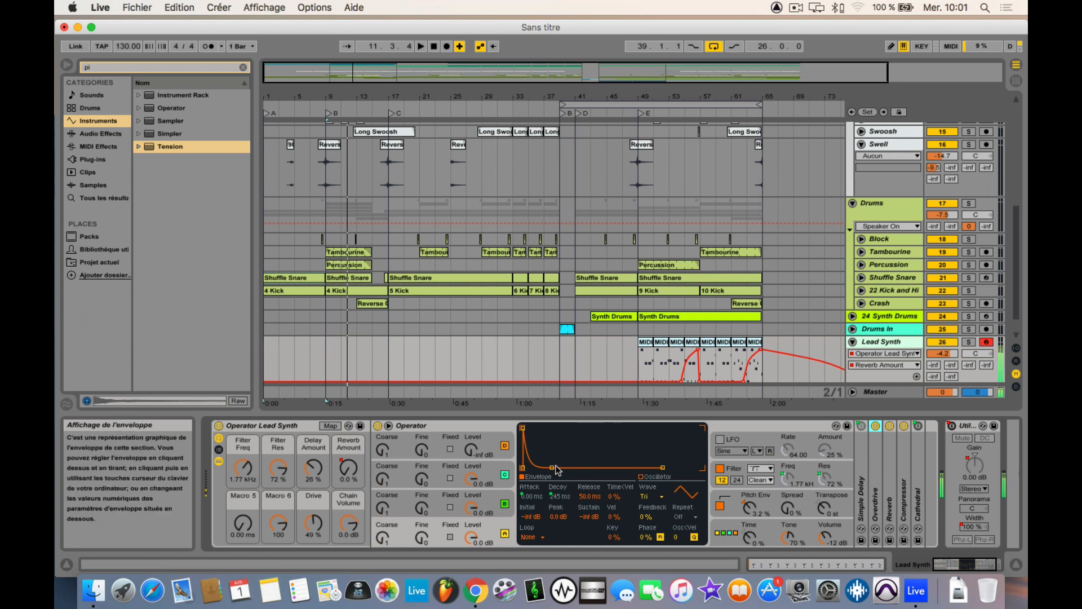
mouse_move(559, 467)
mouse_down()
mouse_move(558, 431)
mouse_move(559, 467)
mouse_up()
click(1017, 564)
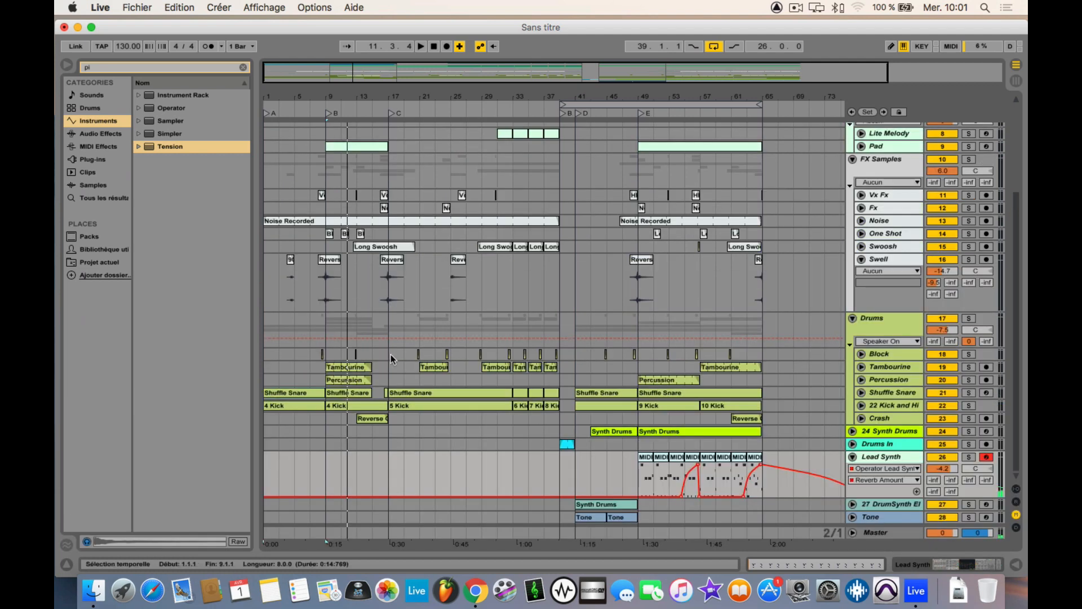
Step: Look through the browser's Samples, Plug-ins, MIDI Effects, Audio Effects, Instruments and Clips categories, including the Audio Units and VST folders
click(101, 185)
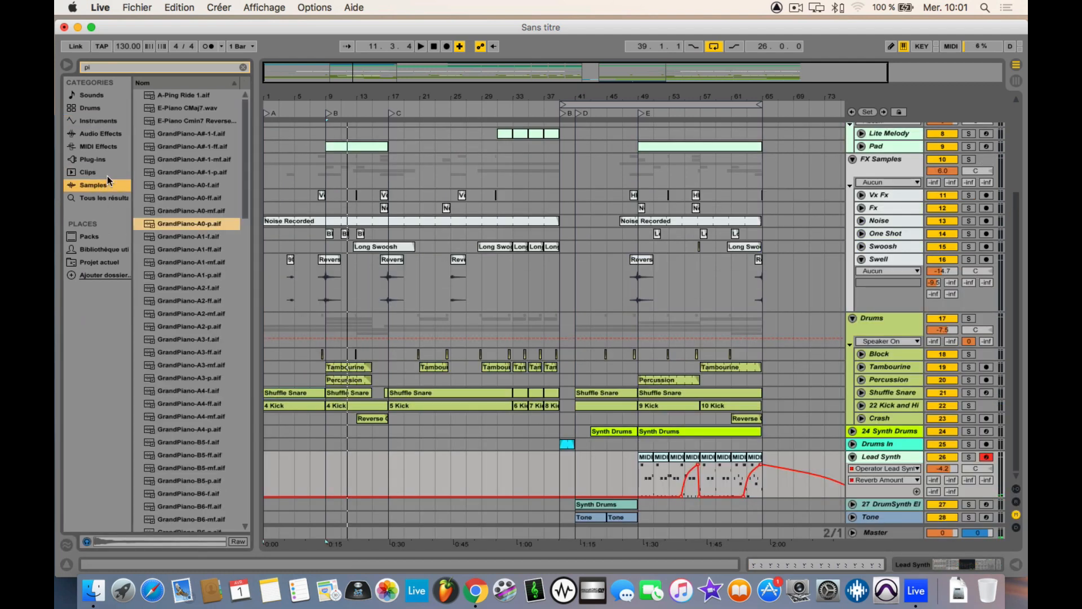
click(108, 159)
click(105, 145)
click(107, 159)
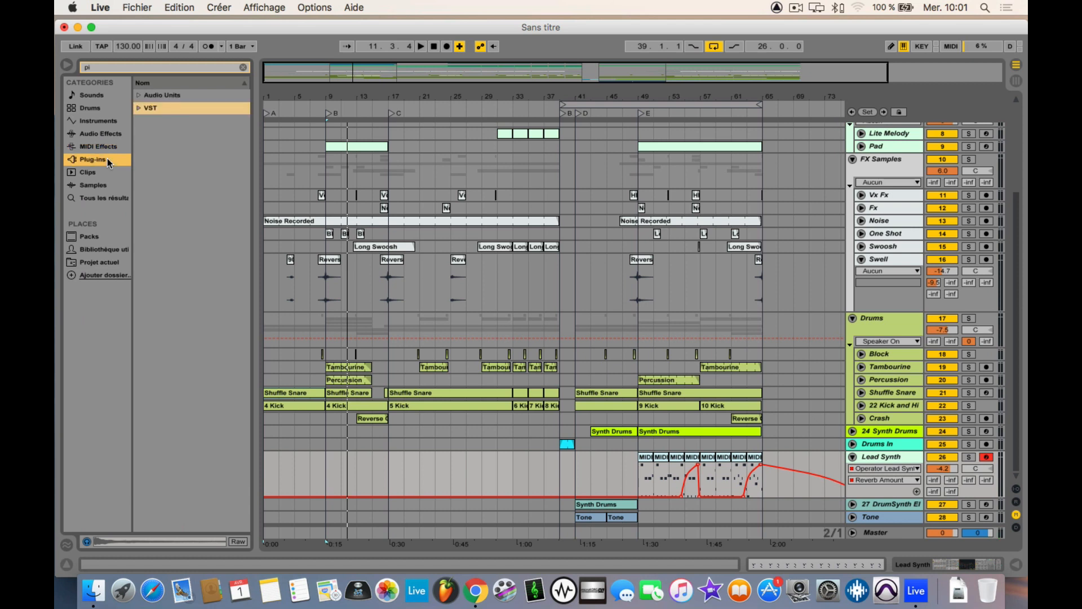
click(138, 107)
click(137, 107)
click(139, 96)
click(139, 95)
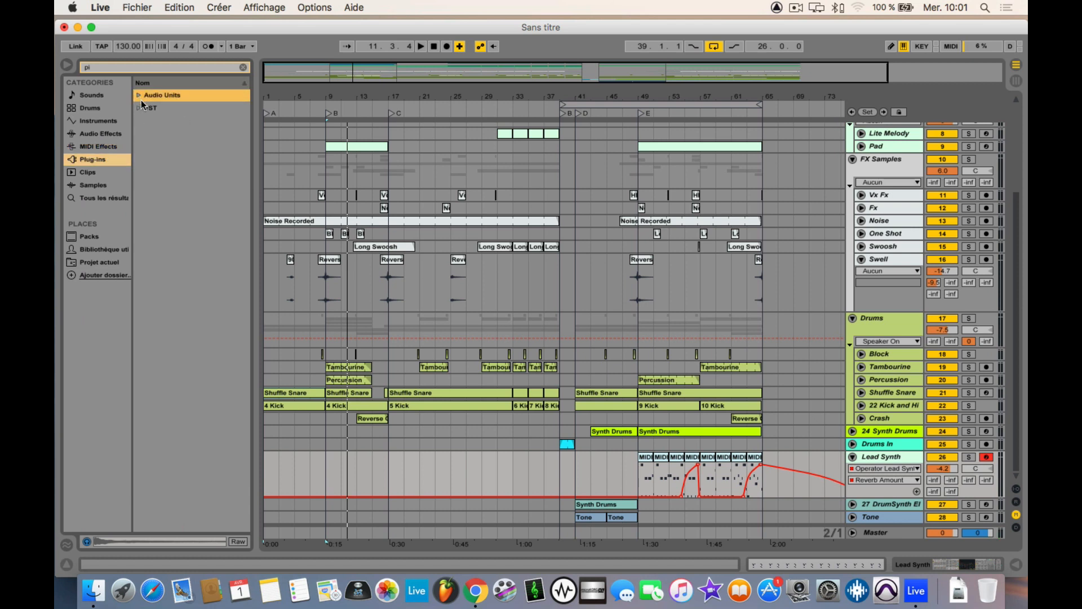
click(88, 124)
click(88, 145)
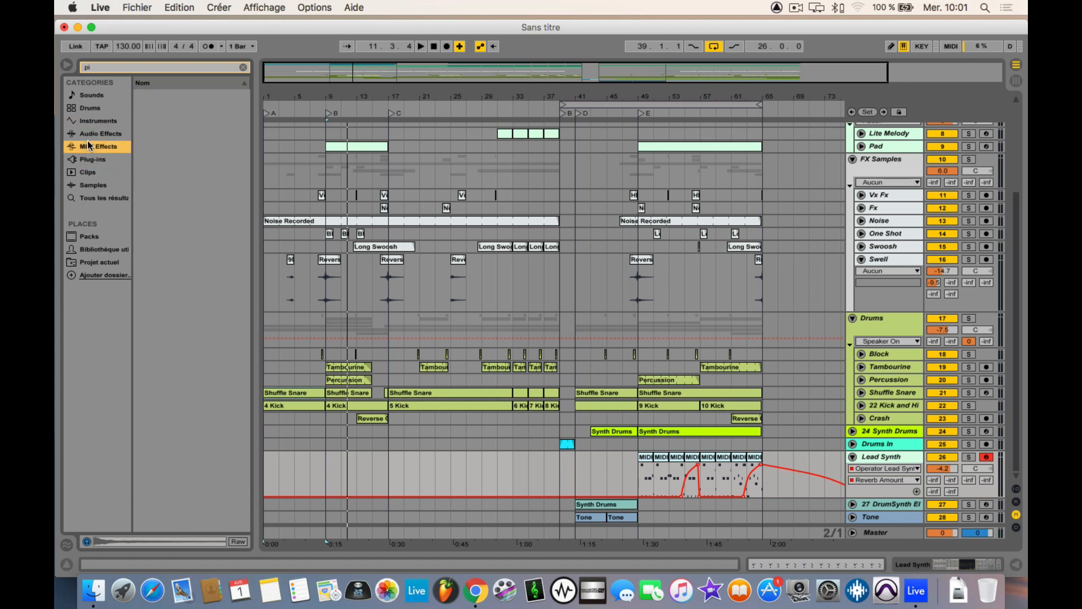
click(88, 159)
click(87, 186)
click(86, 197)
click(89, 173)
click(97, 135)
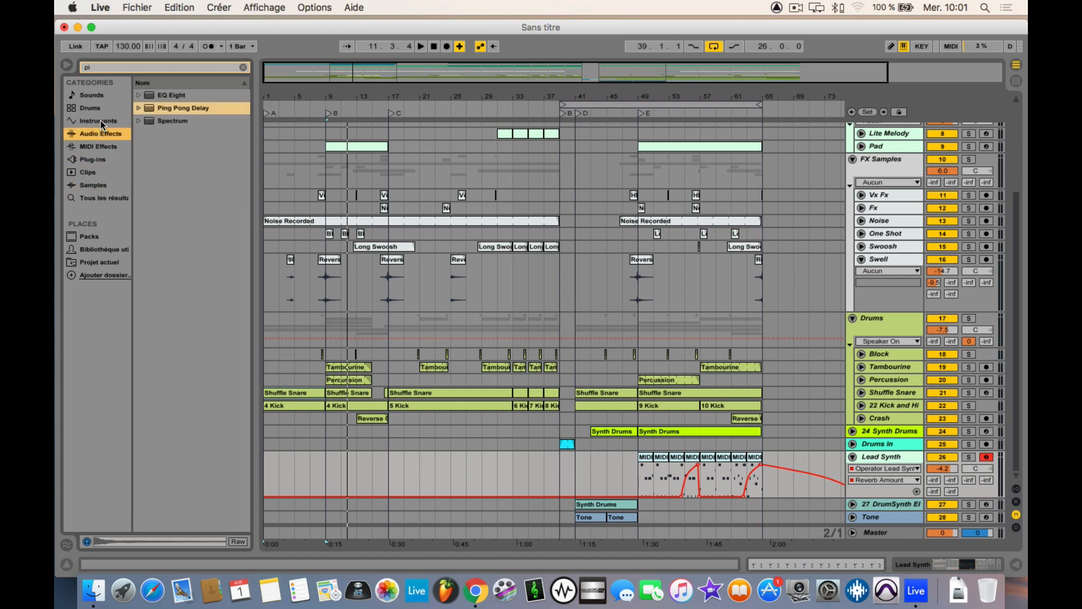
click(102, 121)
click(111, 158)
click(94, 170)
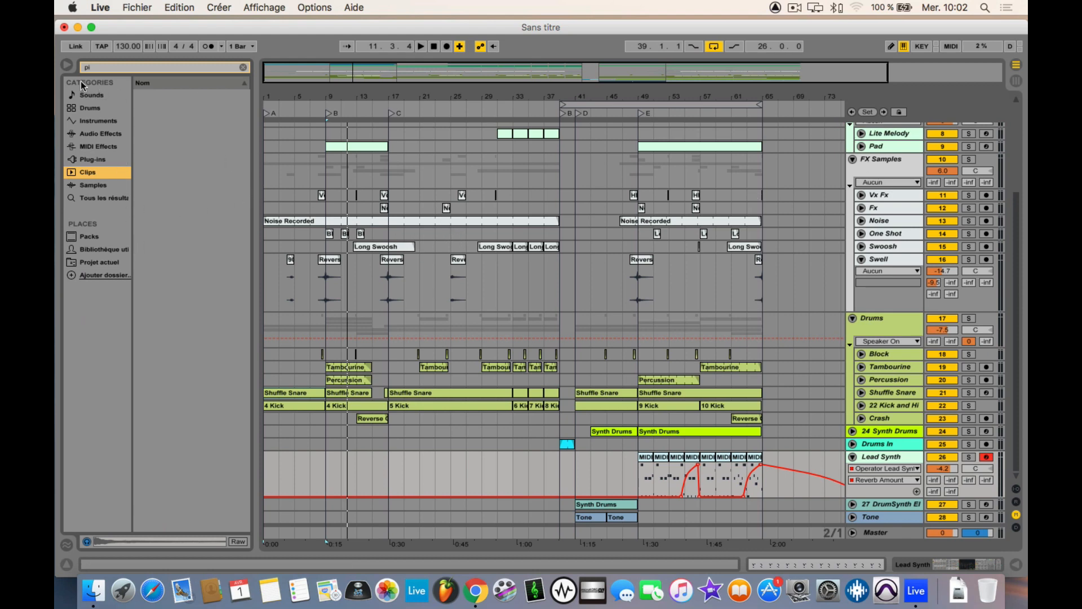
Step: Hide and restore the browser, and show and hide the detail view
click(66, 65)
click(66, 67)
click(1012, 563)
click(1017, 563)
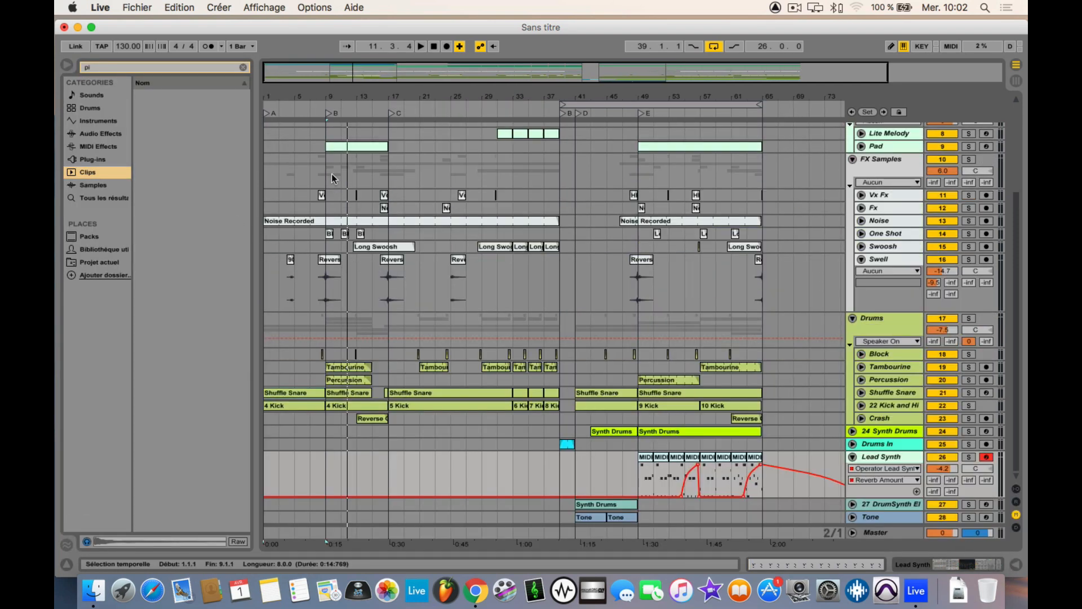
Step: Delete the content of bar 8 across the tracks from Dance Bass down to 24 Synth Drums, just before section B
drag(312, 99, 312, 188)
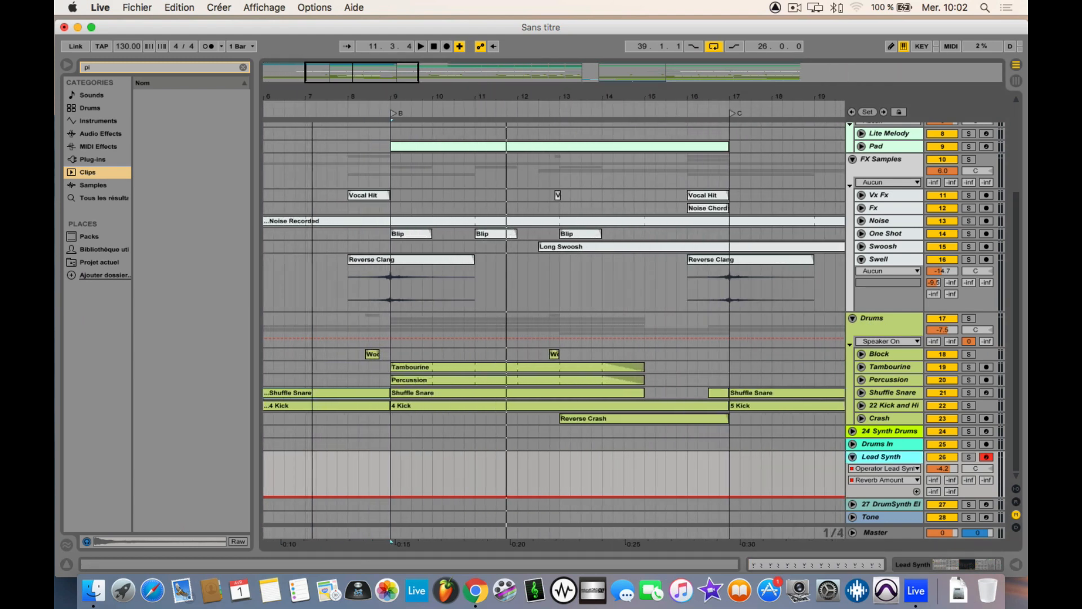
click(357, 429)
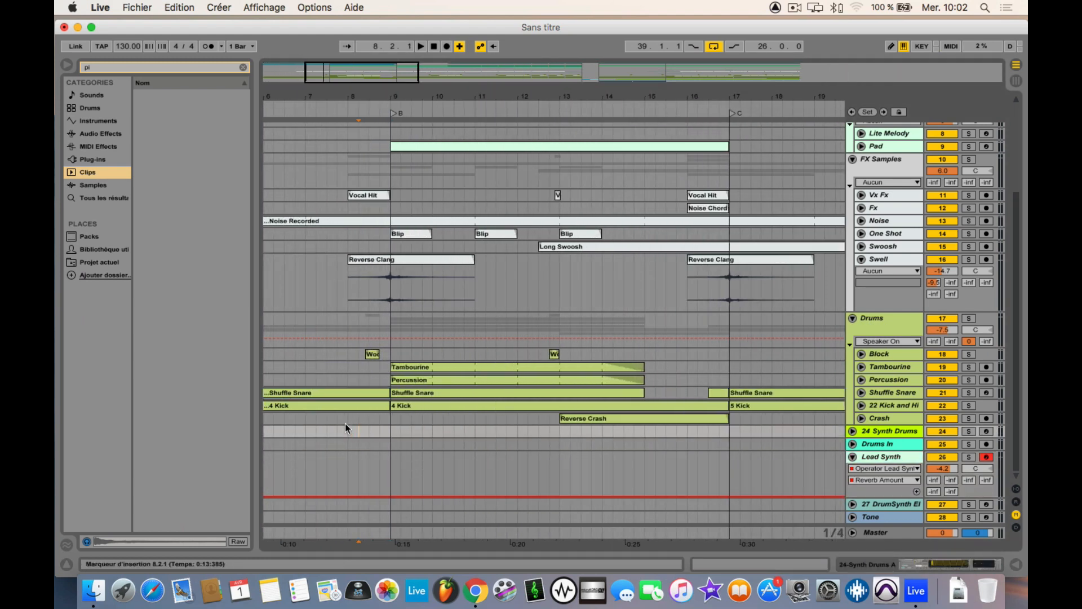
drag(346, 431, 393, 128)
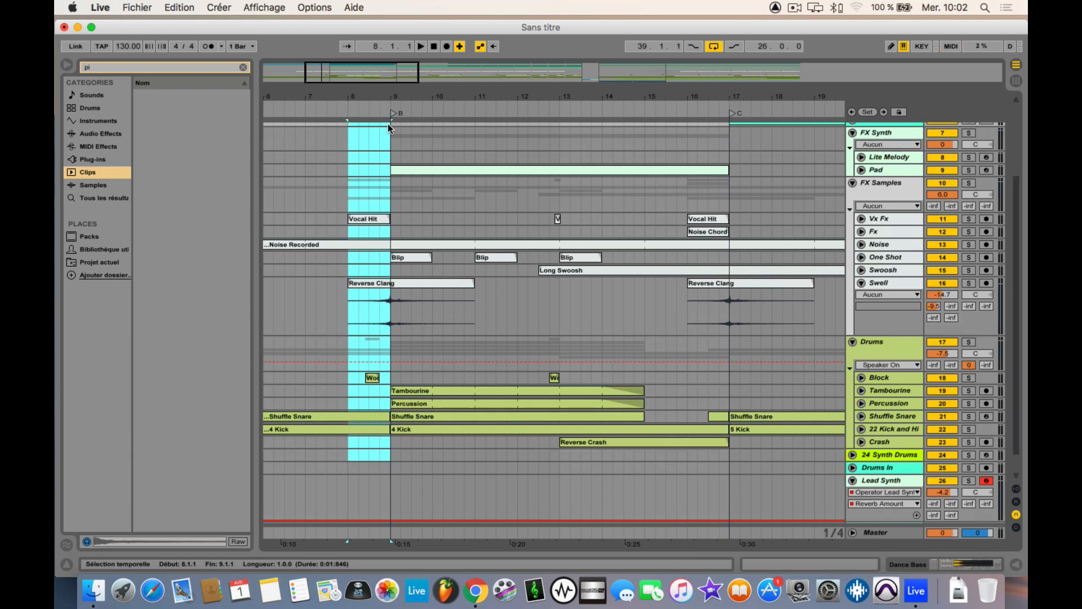
key(Delete)
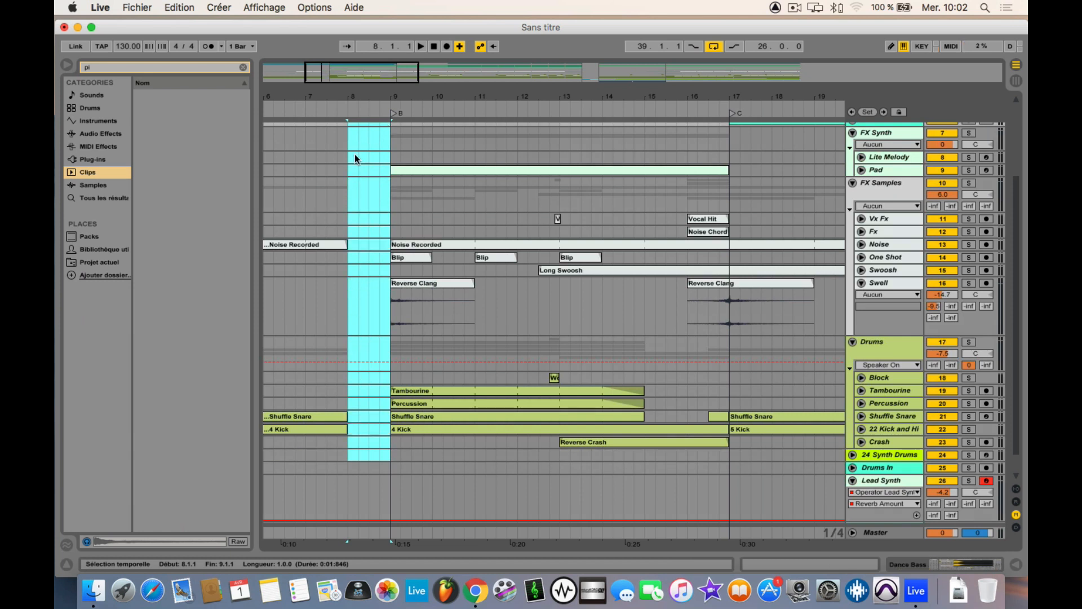
Step: Find Ping Pong Delay among the audio effects and add it to the 22 Kick and Hihats track
click(101, 134)
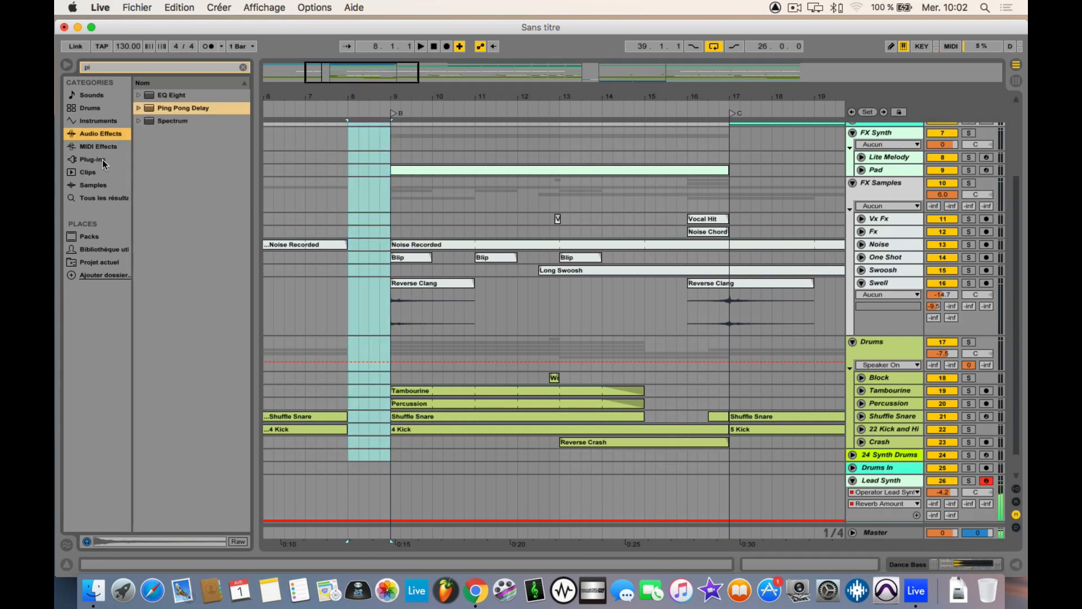
click(164, 68)
drag(170, 108, 328, 427)
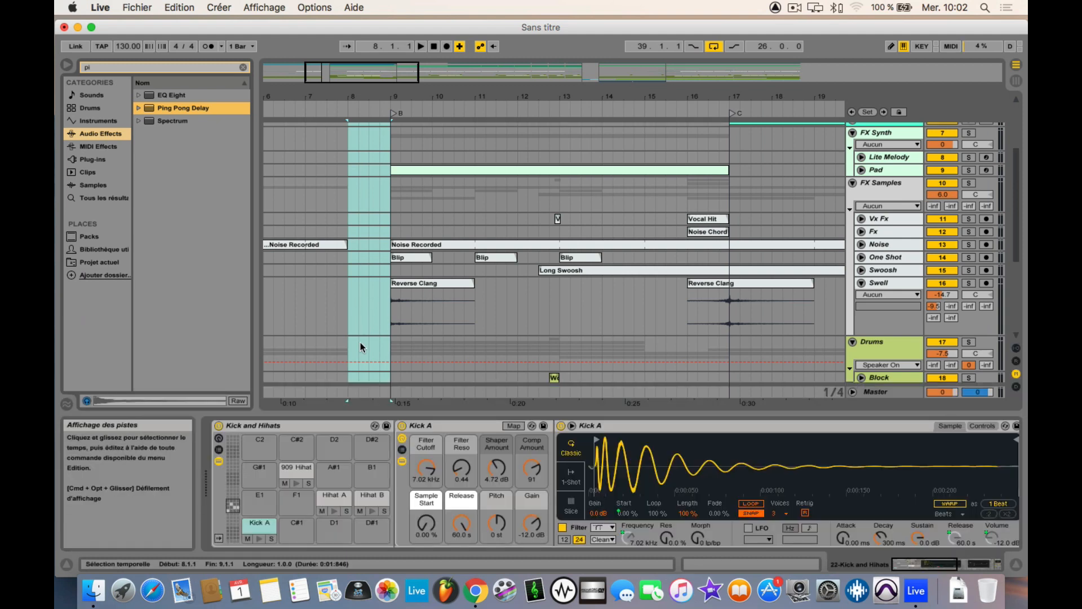
Step: Automate the Ping Pong Delay's Dry/Wet on 22 Kick and Hihats at 0 %, raised only over the first half of bar 8
scroll(596, 479, right, 10)
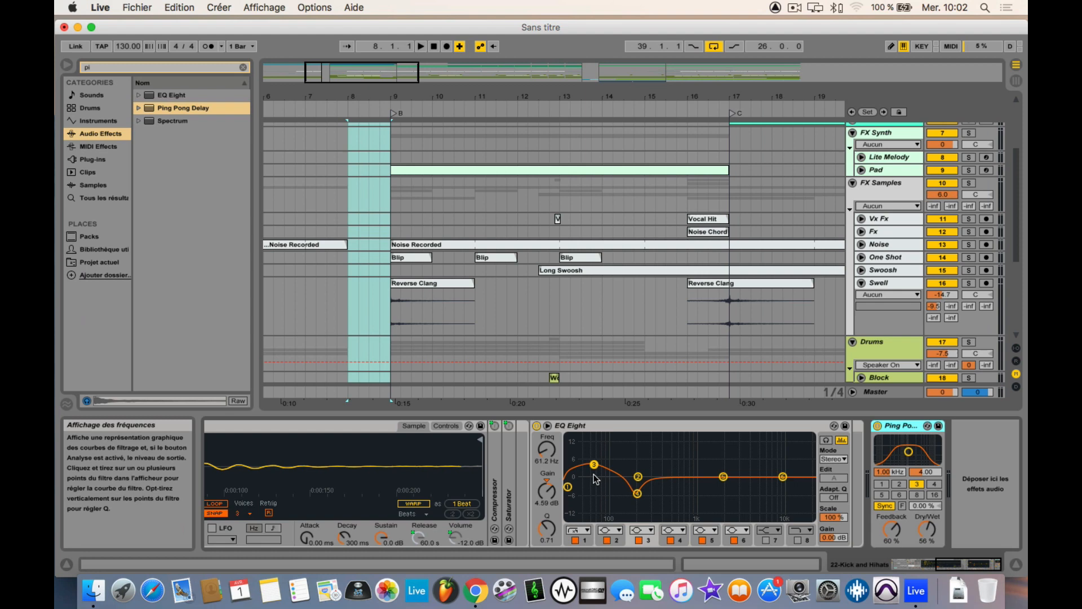
right_click(925, 530)
click(904, 535)
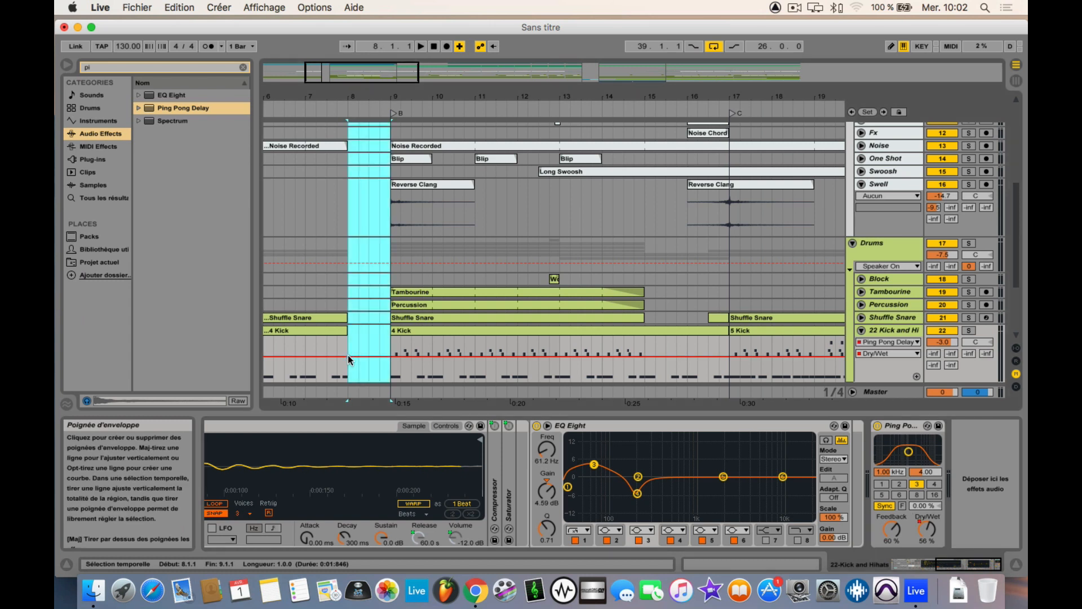
drag(339, 357, 338, 381)
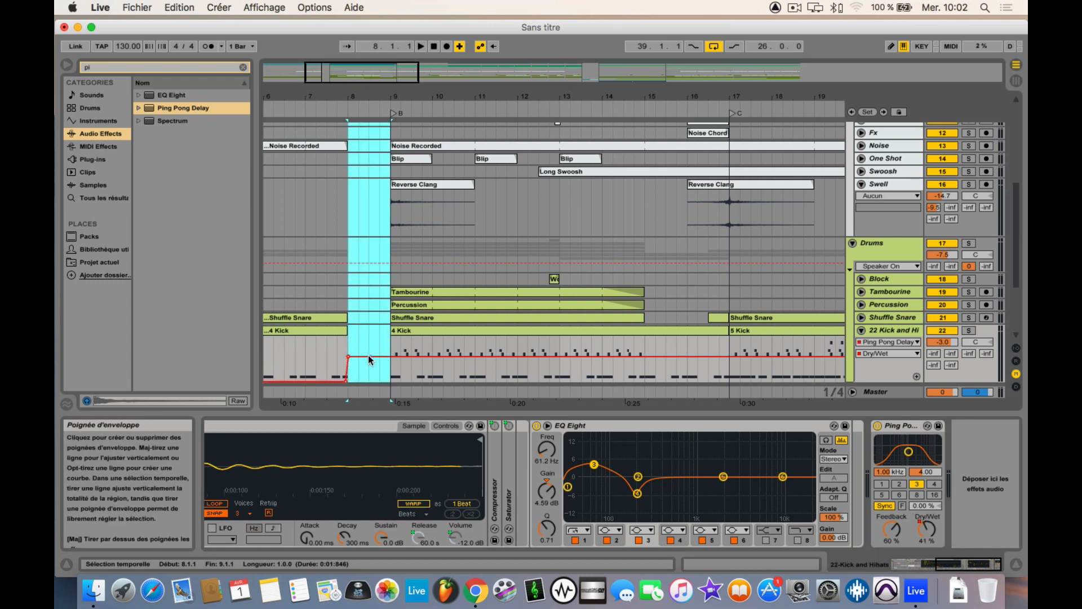
drag(372, 360, 372, 381)
Step: Play the transition into section B from bar 7 with the 22 Kick and Hihats track soloed
click(339, 351)
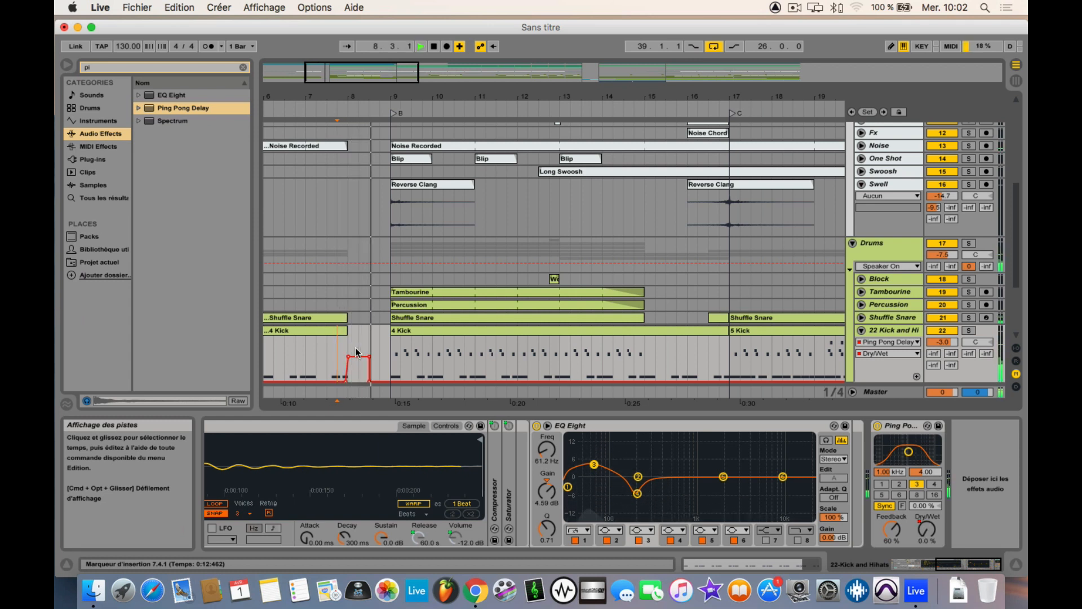
click(971, 330)
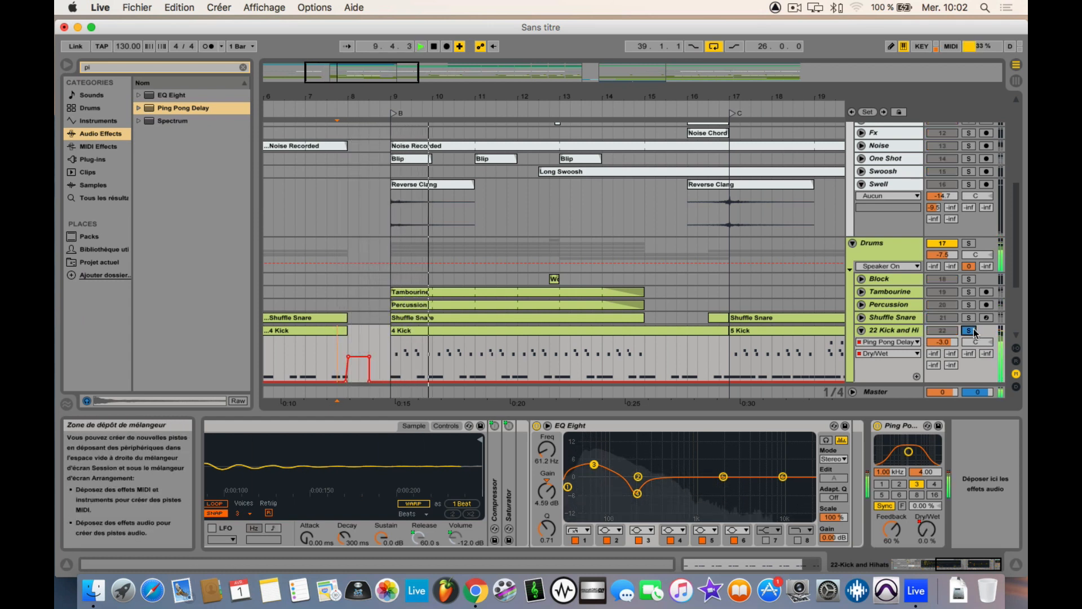
click(325, 354)
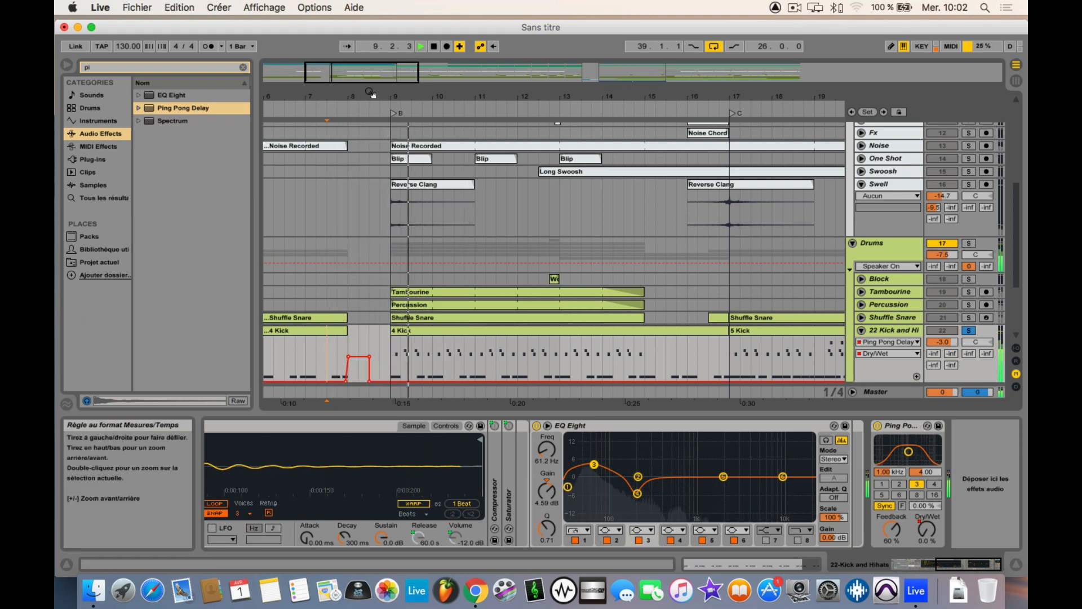
Step: Fold the 22 Kick and Hihats track and stop playback
drag(373, 95, 371, 52)
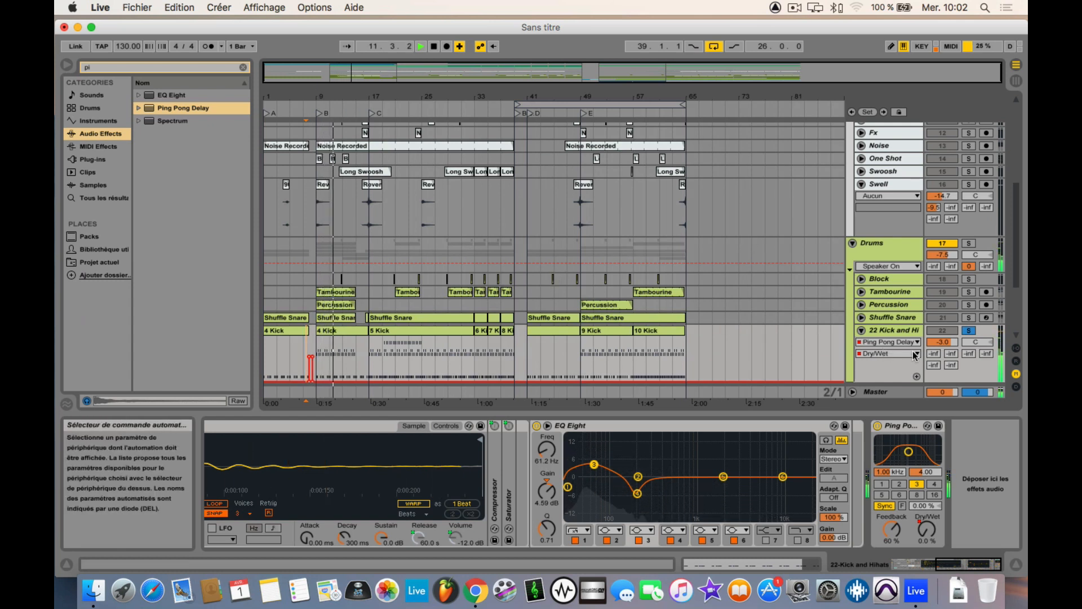
click(862, 330)
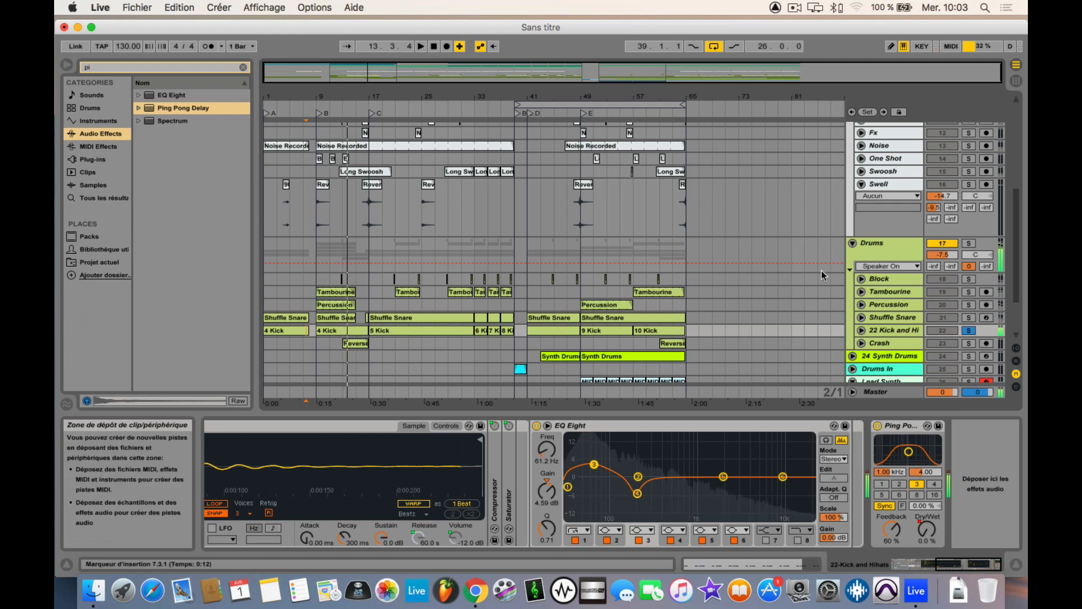
key(space)
Step: Open the preferences, look through the CPU, Record Warp Launch and Link MIDI pages, and close them
key(super+comma)
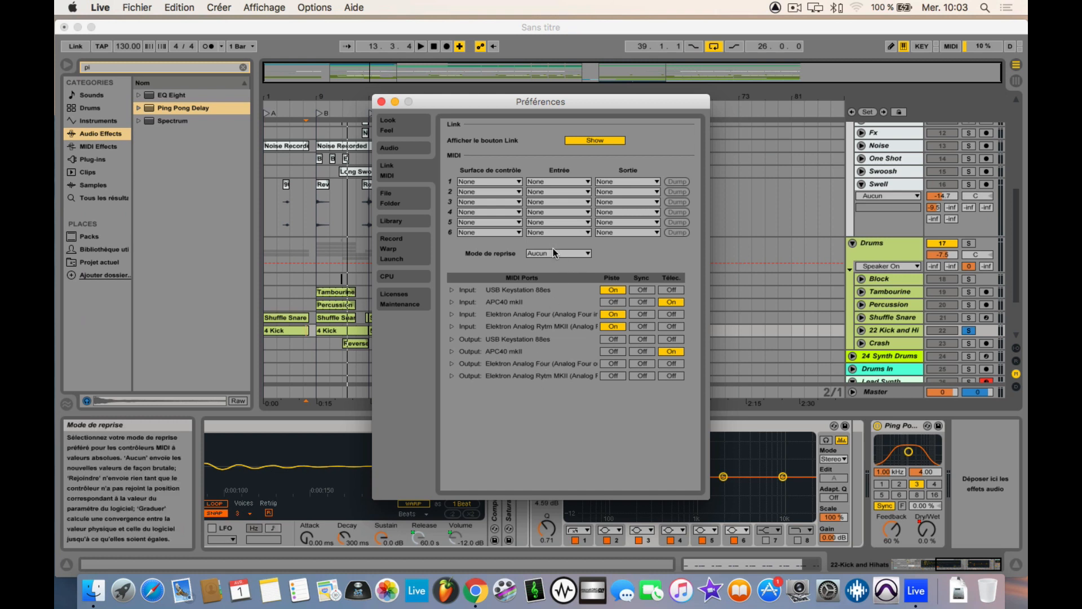
click(414, 277)
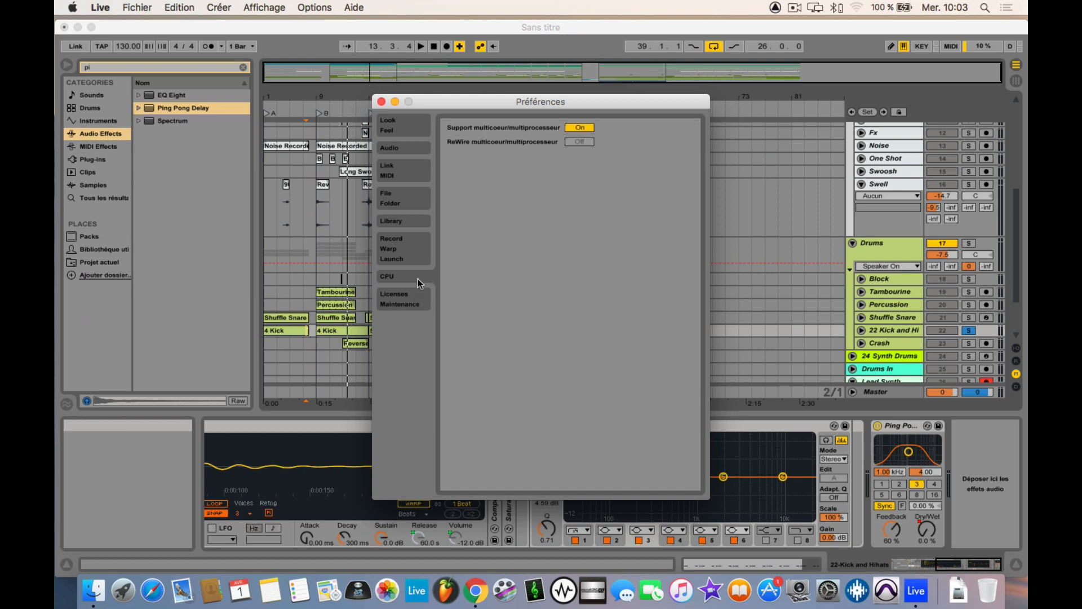
click(417, 249)
click(415, 172)
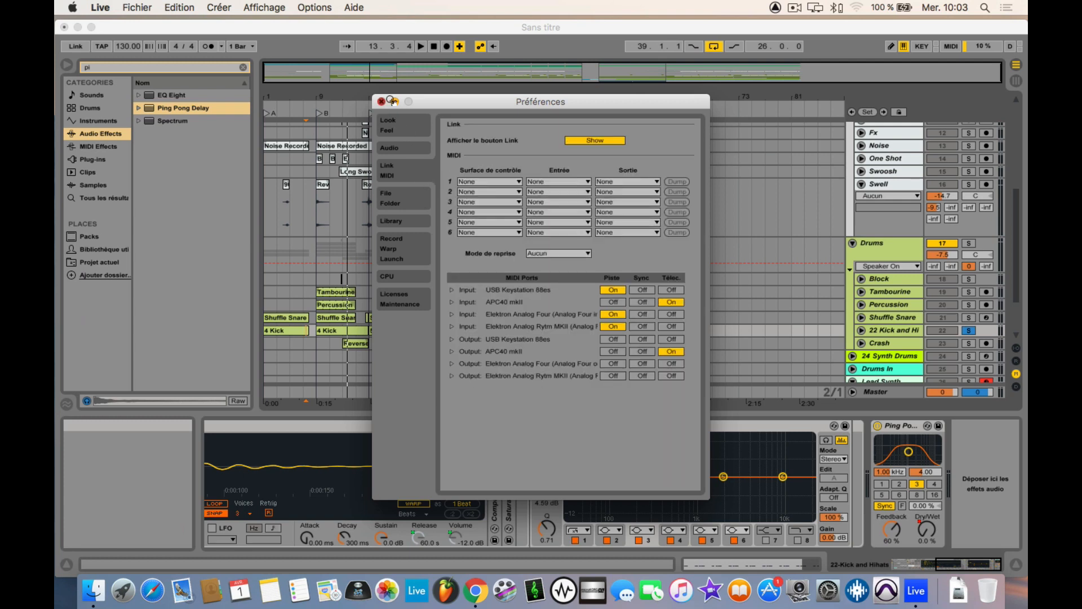
click(382, 101)
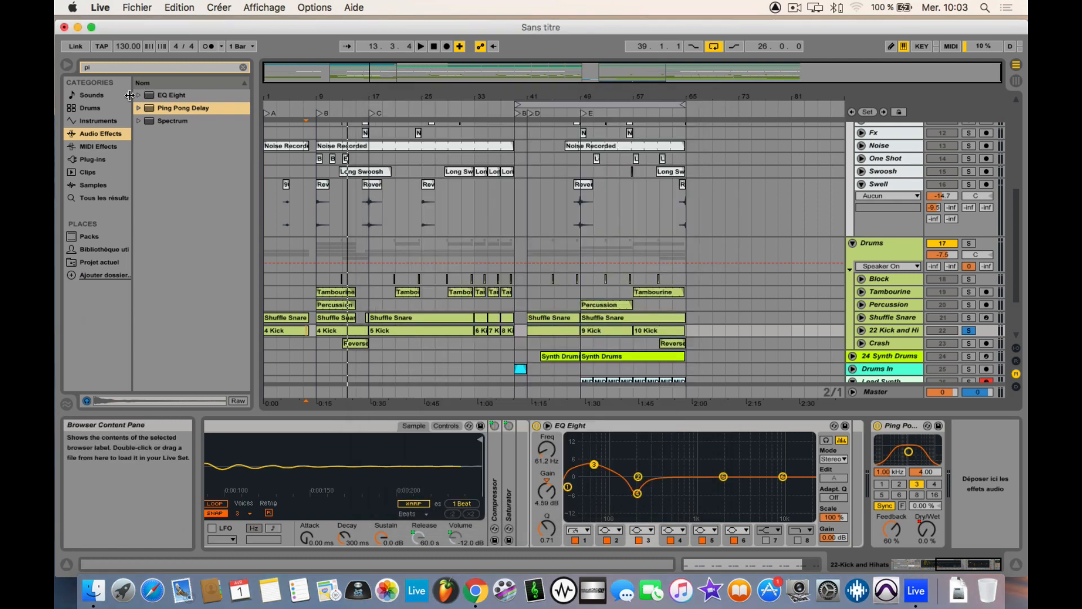
Step: Hide the browser and turn off solo on the 22 Kick and Hihats track
click(66, 65)
drag(95, 97, 95, 111)
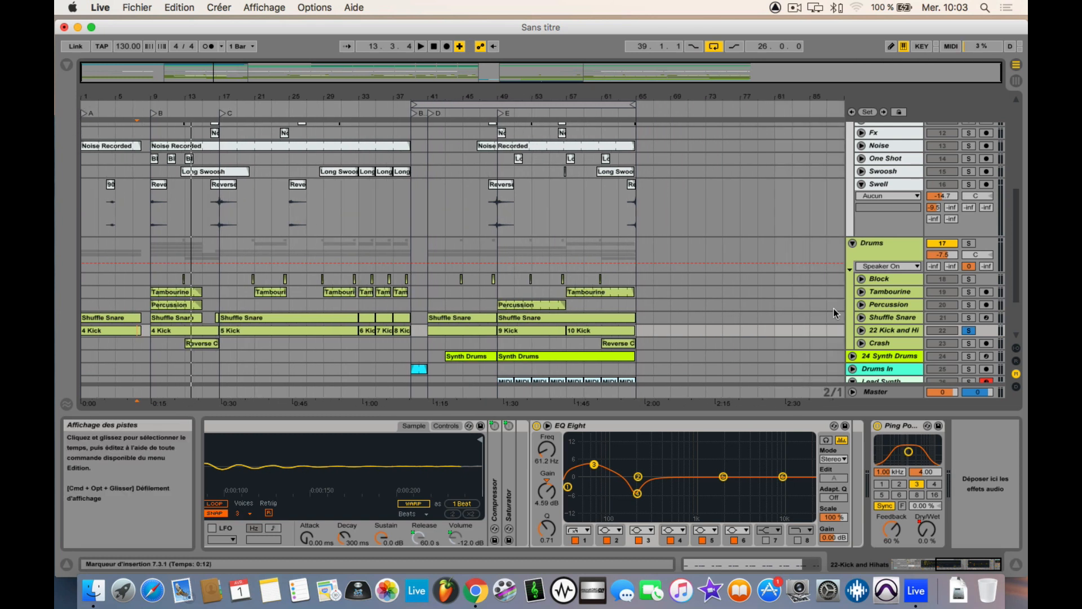
click(967, 331)
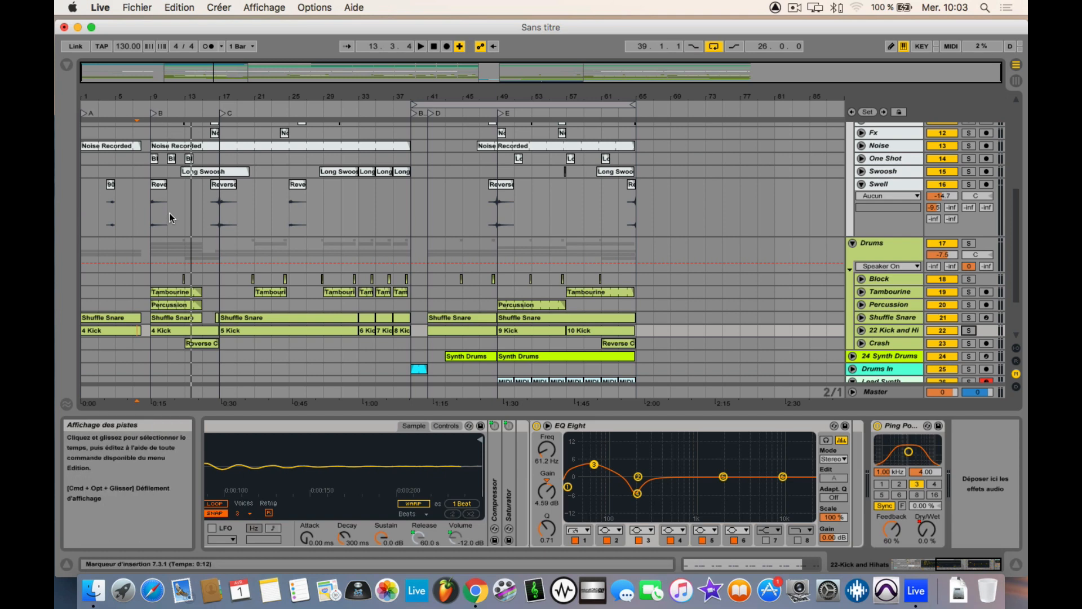
scroll(169, 214, down, 3)
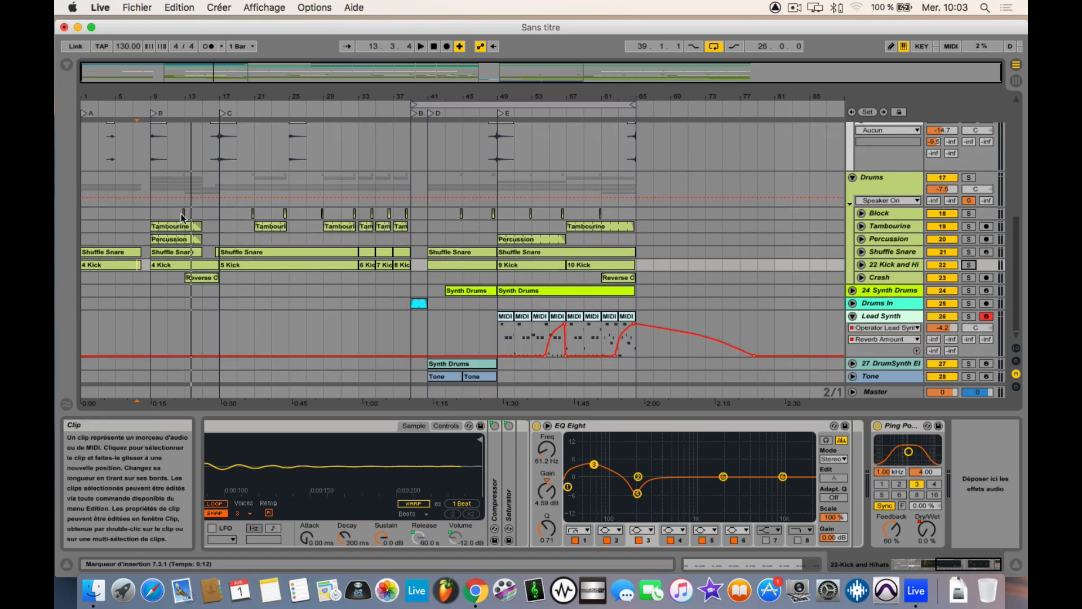
Step: Place the GrandPiano-A0-p.aif sample from the browser on the Swell track at bar 5 and play it back from bar 4
click(66, 65)
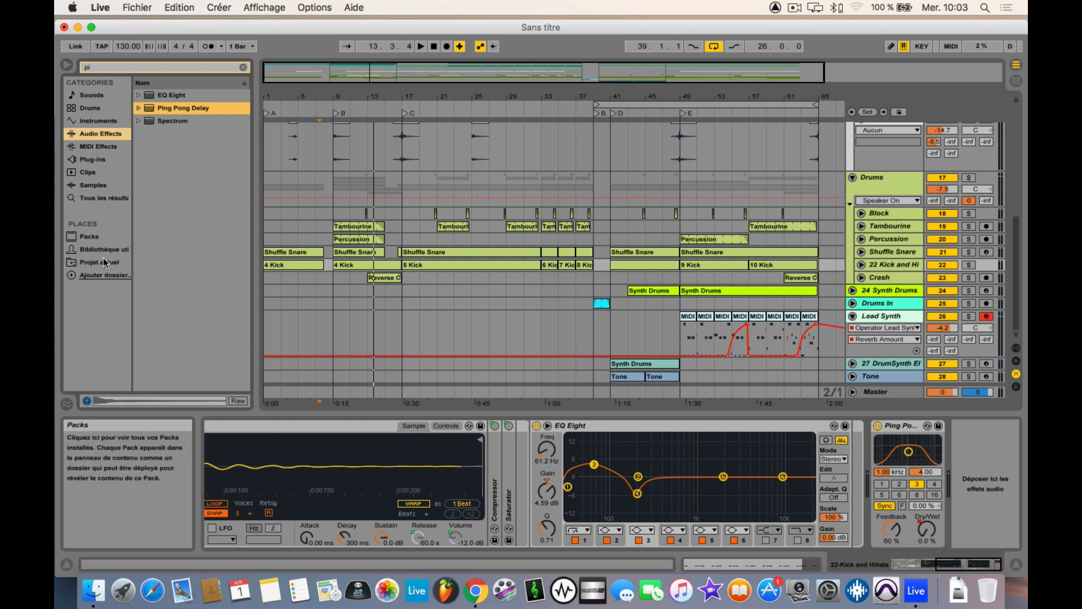
click(96, 184)
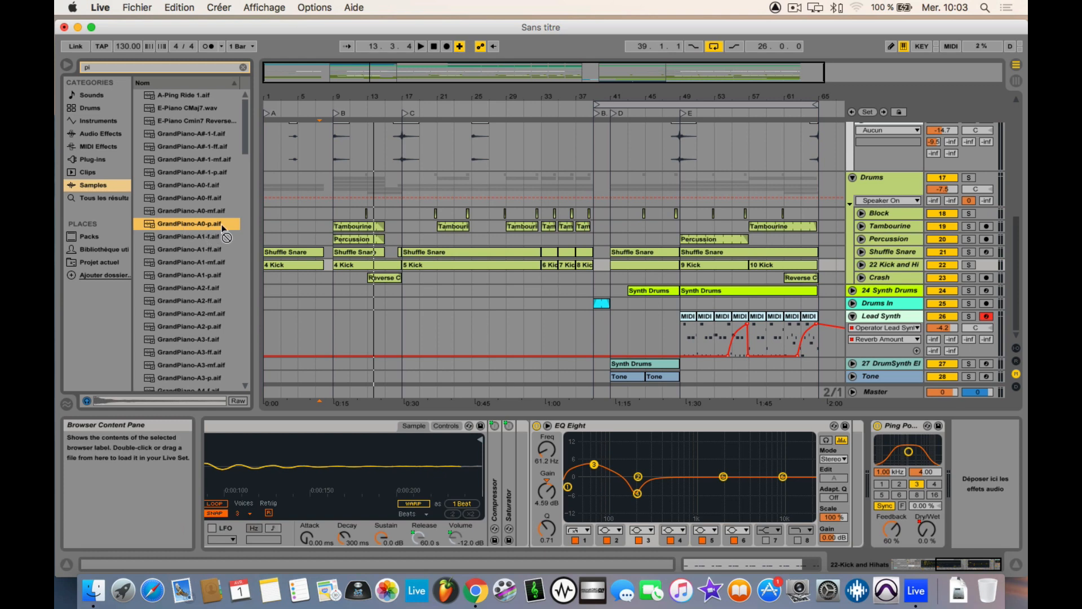
drag(203, 226, 289, 150)
click(289, 150)
key(space)
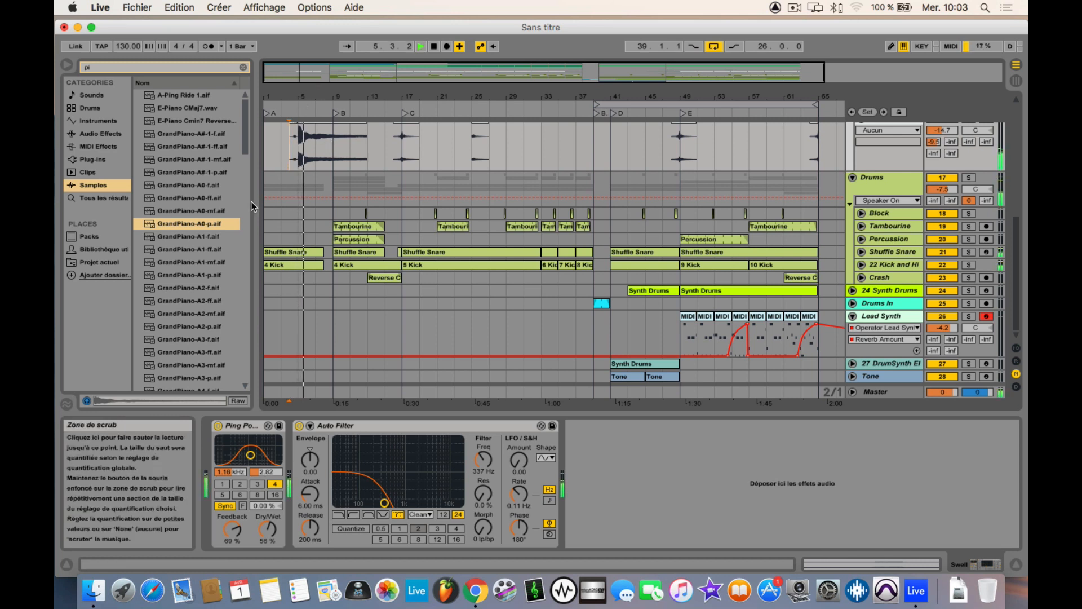
scroll(404, 157, up, 10)
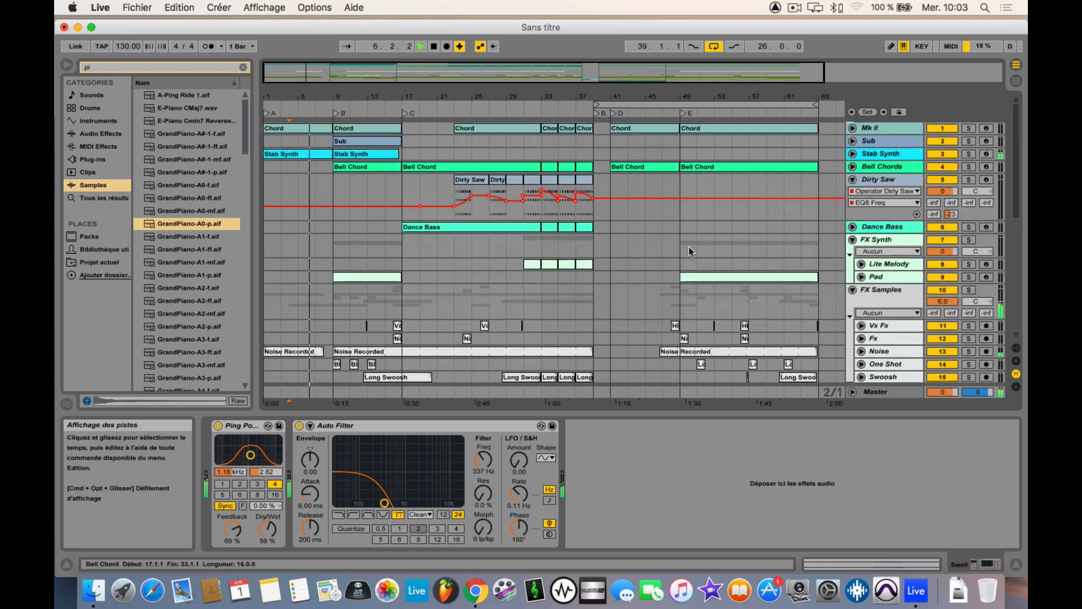
scroll(651, 290, down, 5)
key(space)
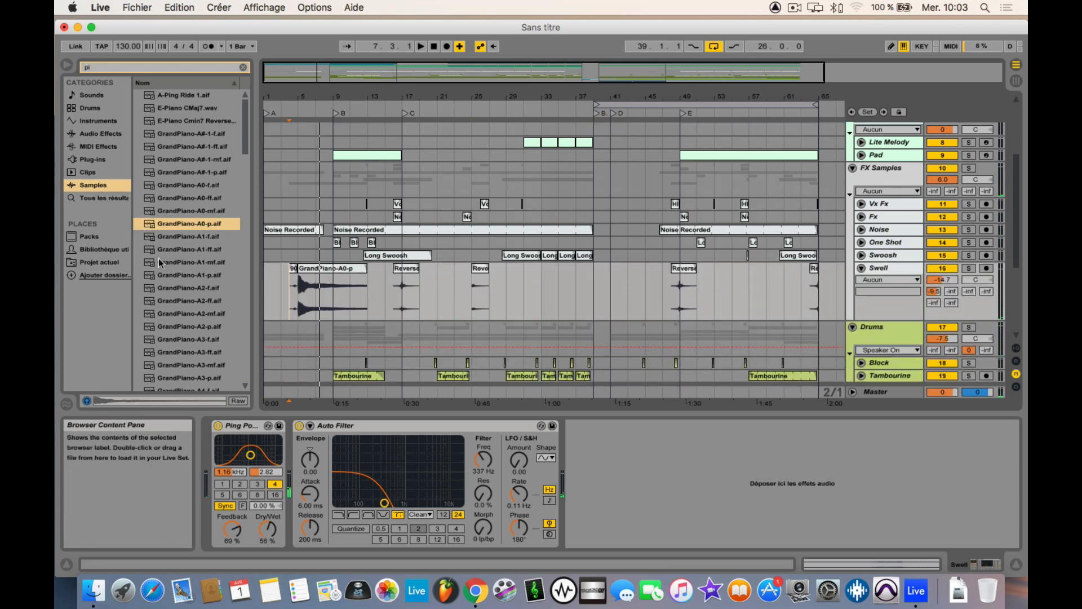
Step: Clear the browser search, look through the full sample list and preview Futuristich.aif
scroll(158, 258, down, 15)
scroll(158, 258, down, 5)
scroll(235, 157, up, 20)
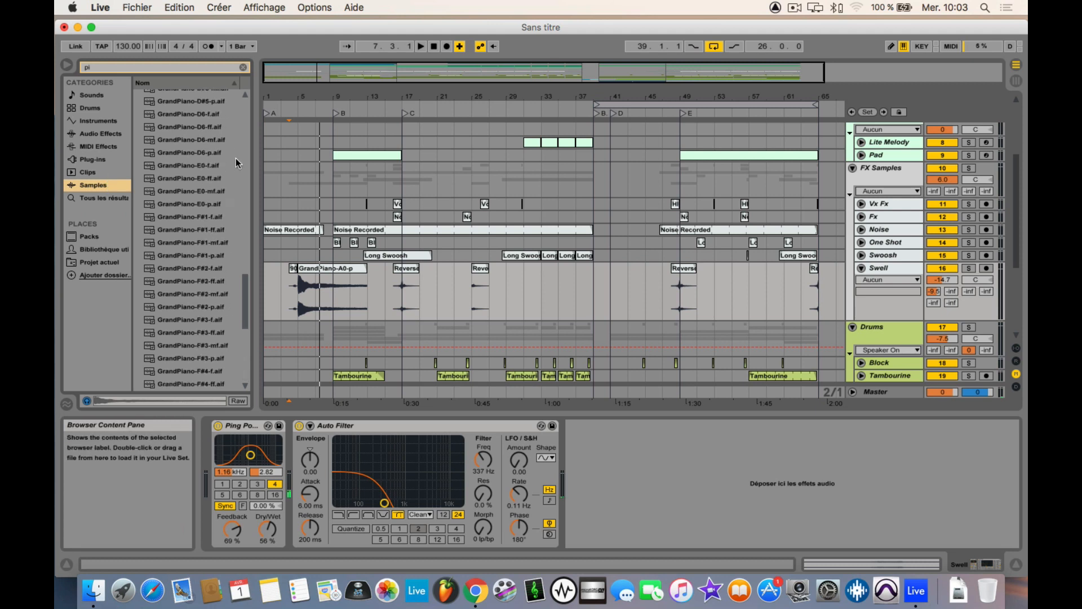
click(244, 67)
scroll(214, 333, down, 20)
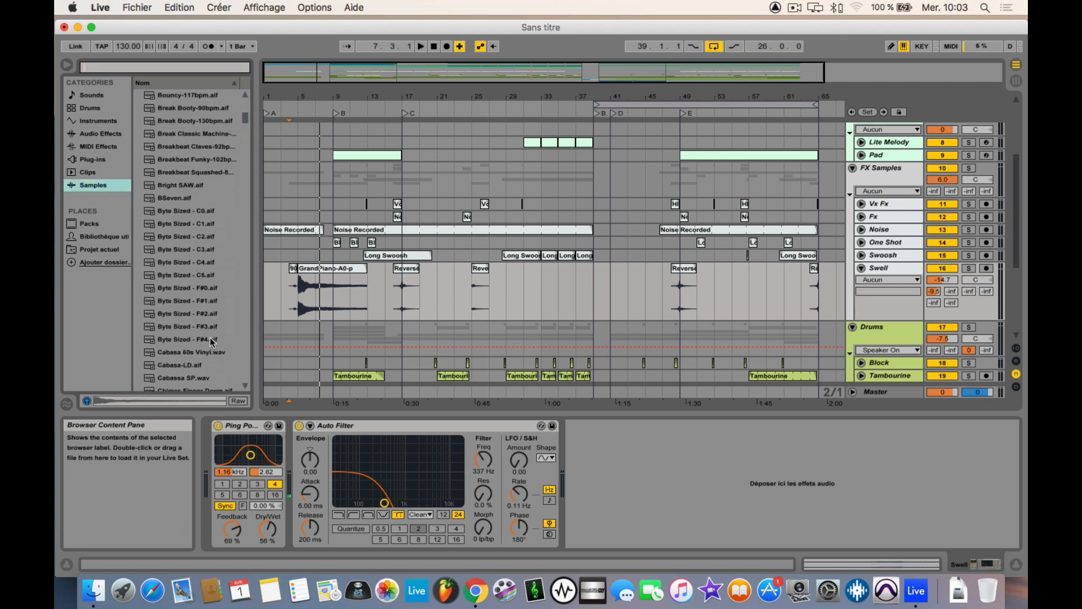
scroll(191, 276, down, 20)
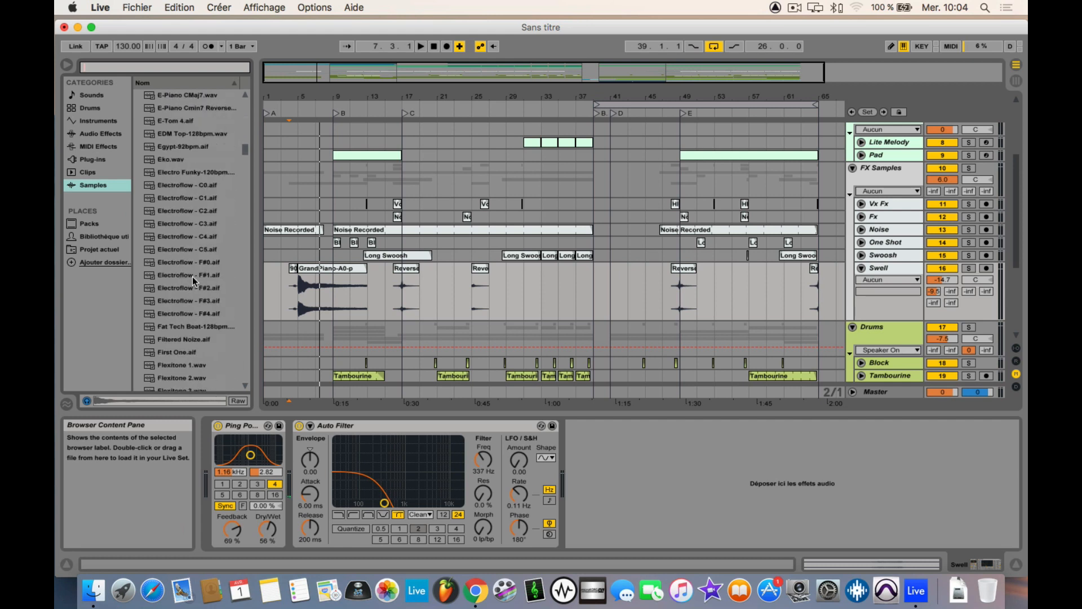
scroll(191, 279, up, 5)
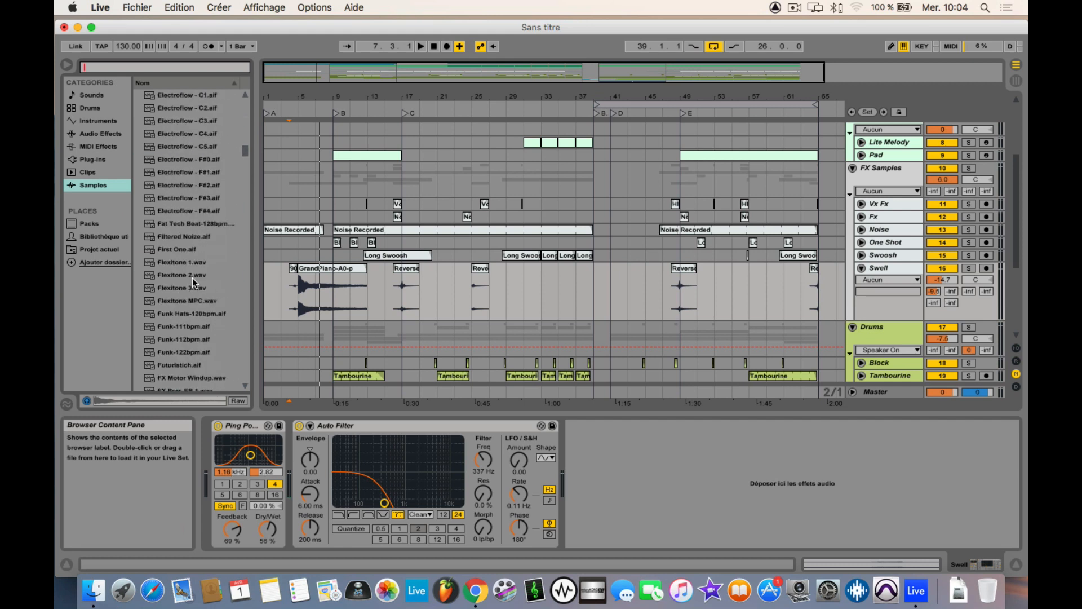
click(189, 365)
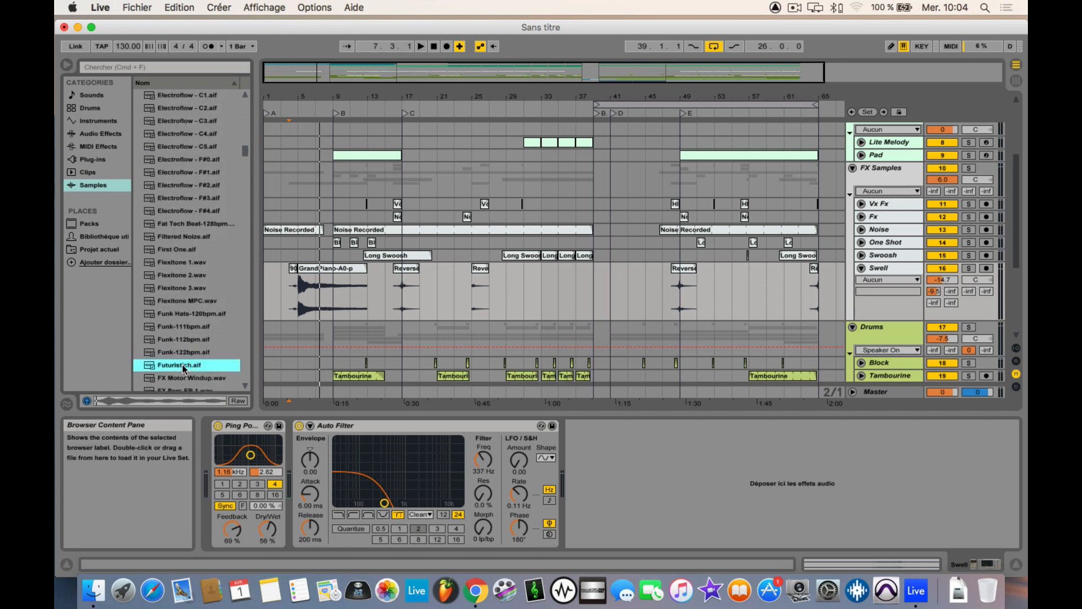
Step: Add Futuristich.aif to the Lite Melody track at bar 67, converting the audio to MIDI as drums (Batterie)
drag(181, 364, 829, 138)
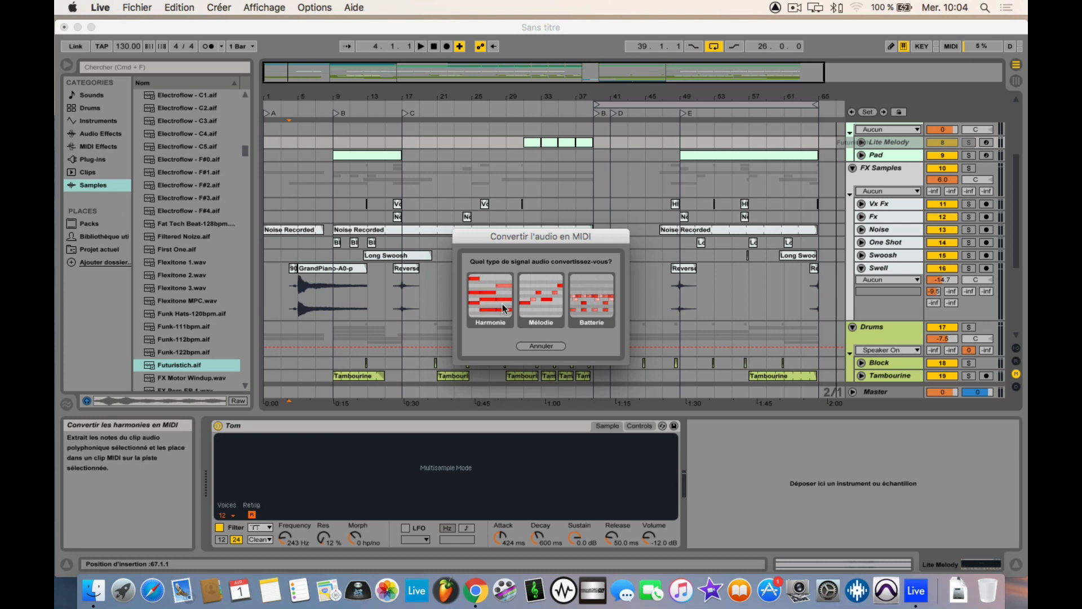
click(591, 307)
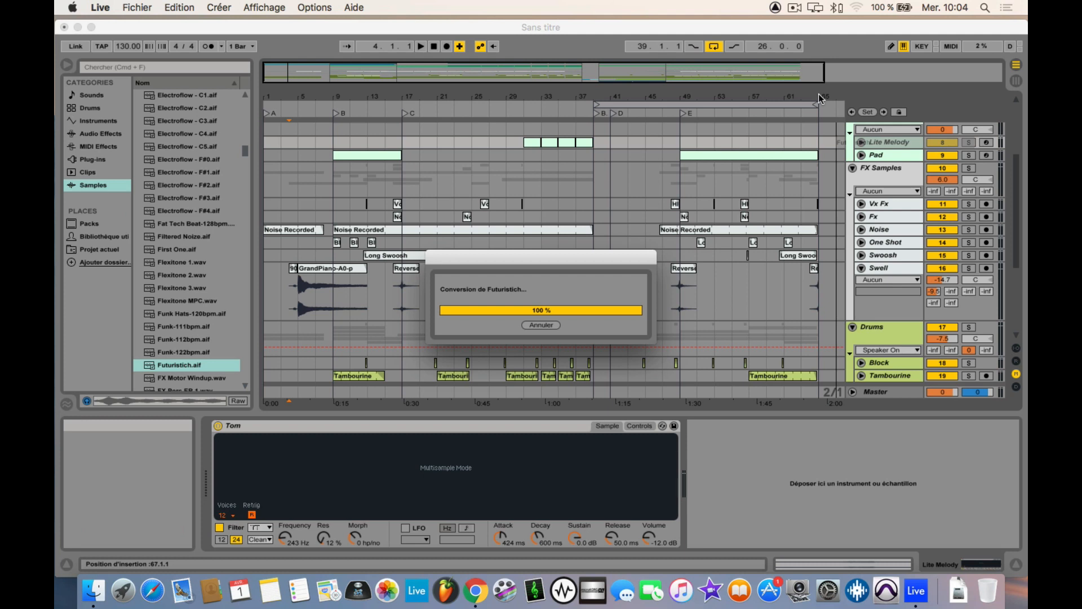
drag(827, 96, 592, 106)
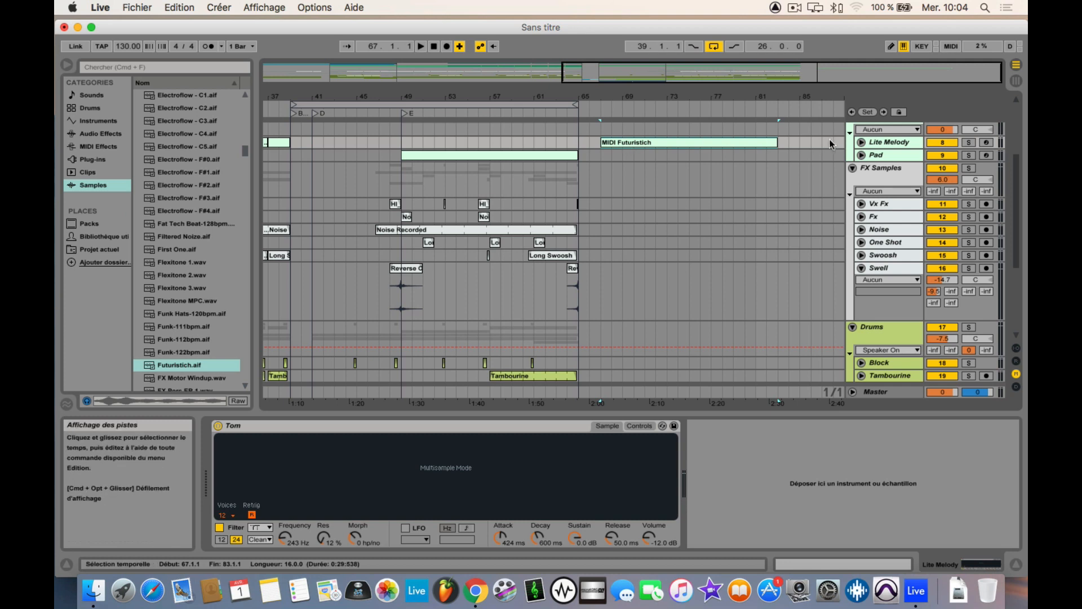
Step: Unfold and enlarge the Lite Melody track, and play its MIDI Futuristich clip from bar 67
click(864, 146)
click(656, 140)
key(space)
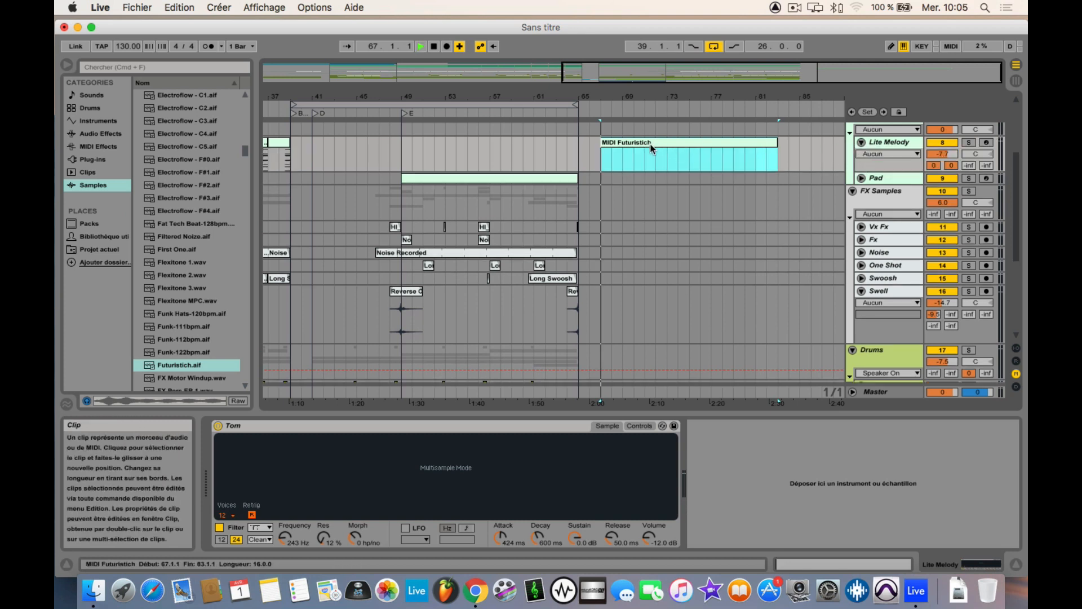
scroll(724, 151, down, 4)
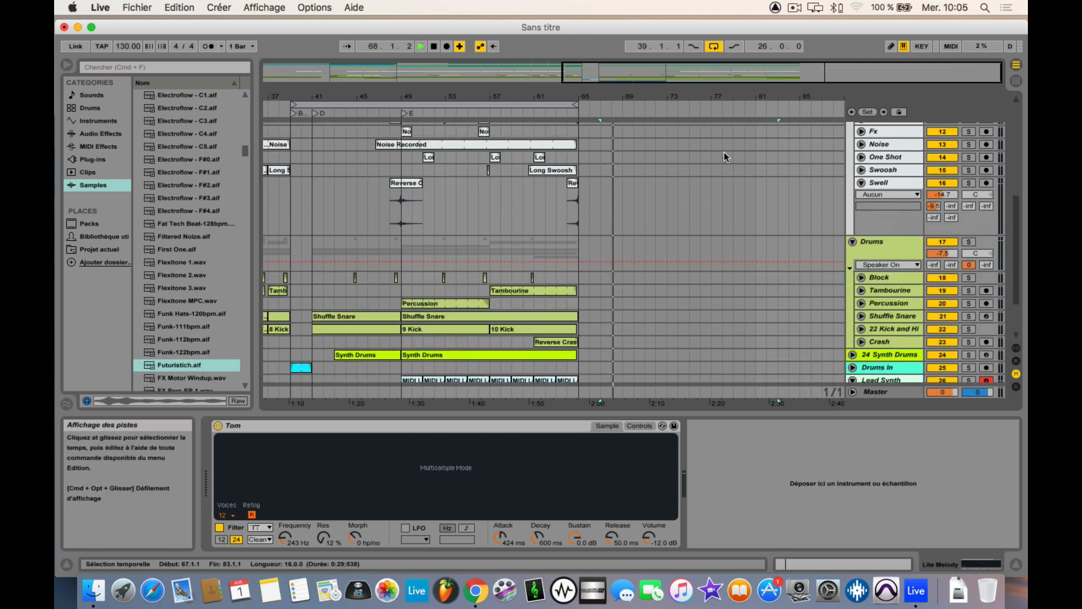
scroll(724, 151, up, 5)
drag(857, 213, 858, 259)
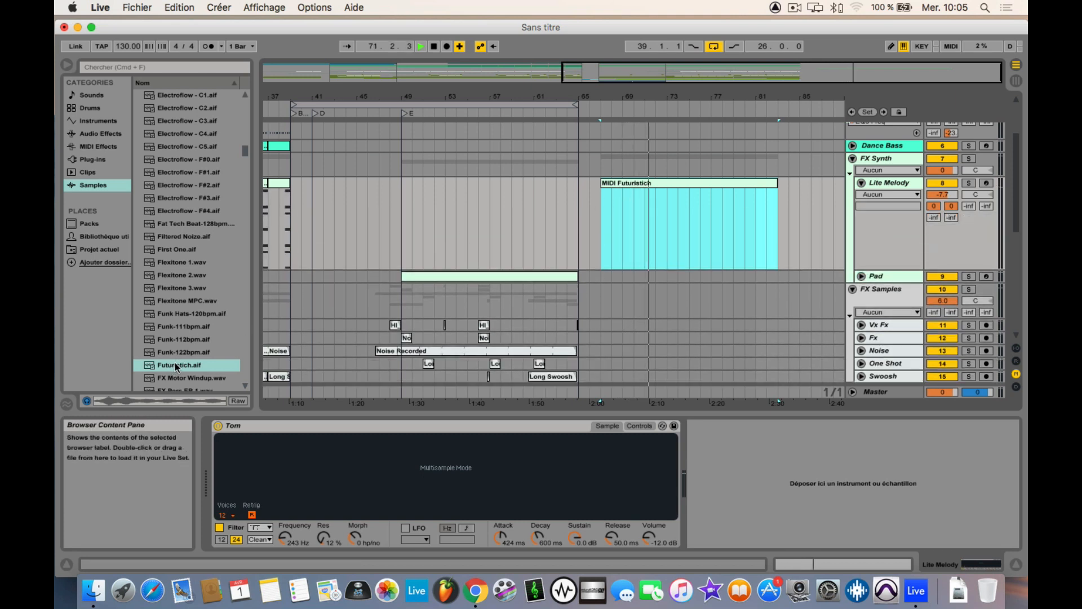
Step: Insert a new audio track directly below the Dance Bass track
drag(177, 365, 192, 343)
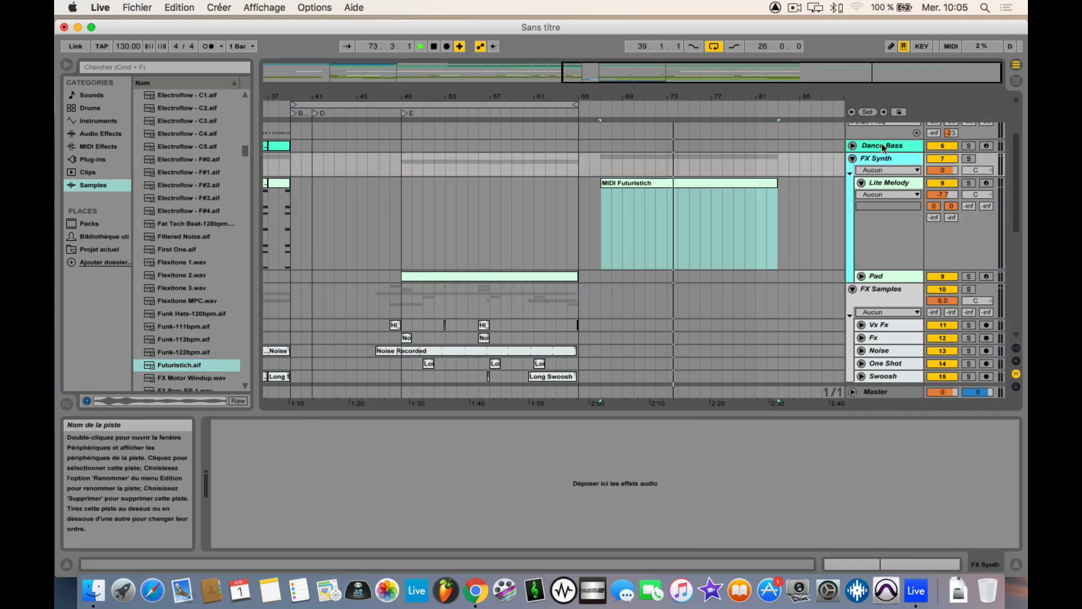
click(883, 146)
key(super+shift+t)
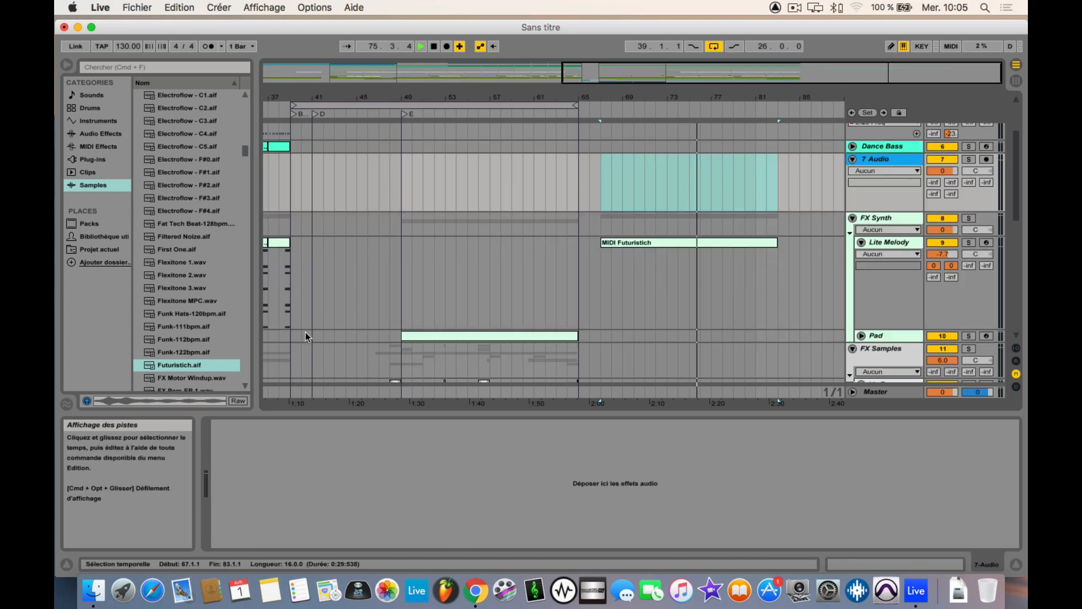
Step: Place the Futuristich.aif sample at bar 67 on the empty audio track below Dance Bass and play it
drag(178, 366, 607, 167)
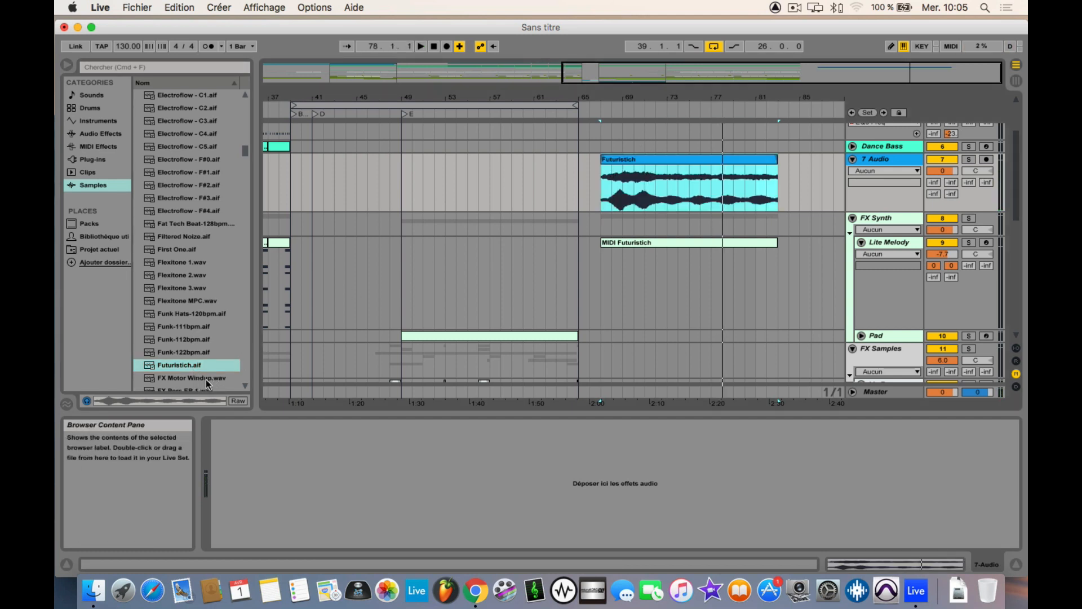
key(space)
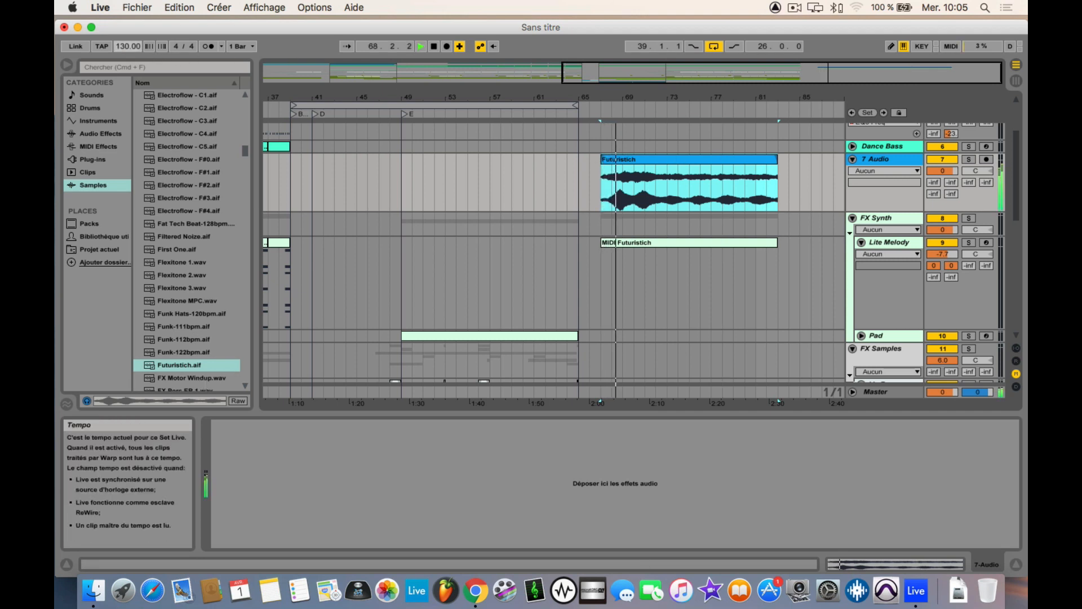
Step: Try the Futuristich clip at tempos of 471, 999 and 20 BPM, restarting playback from bar 67 for comparison
mouse_move(128, 46)
mouse_down()
mouse_move(127, 111)
mouse_move(132, 26)
mouse_up()
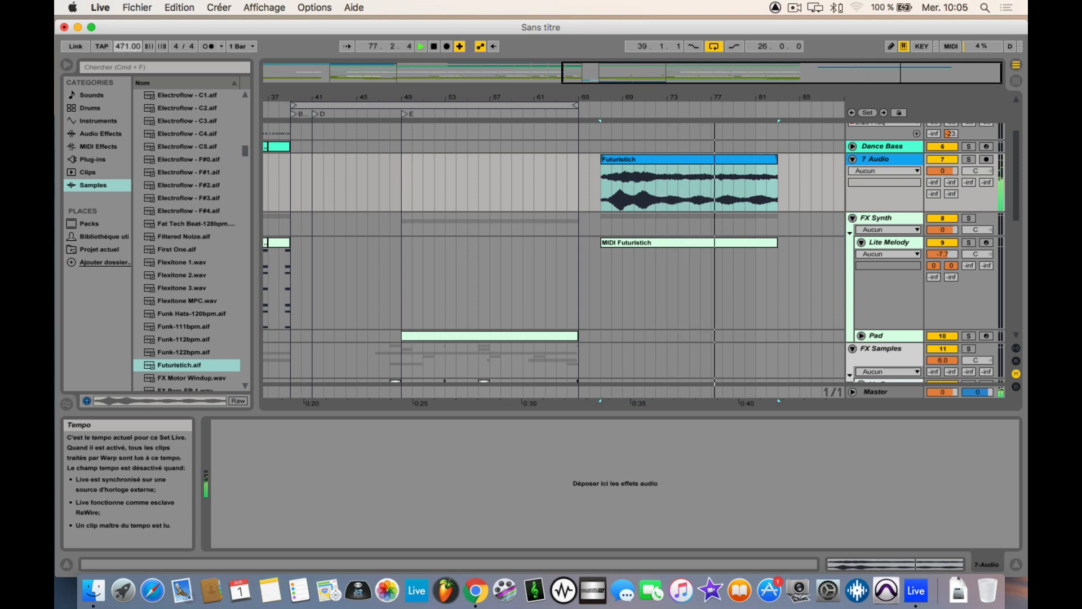
key(space)
key(space)
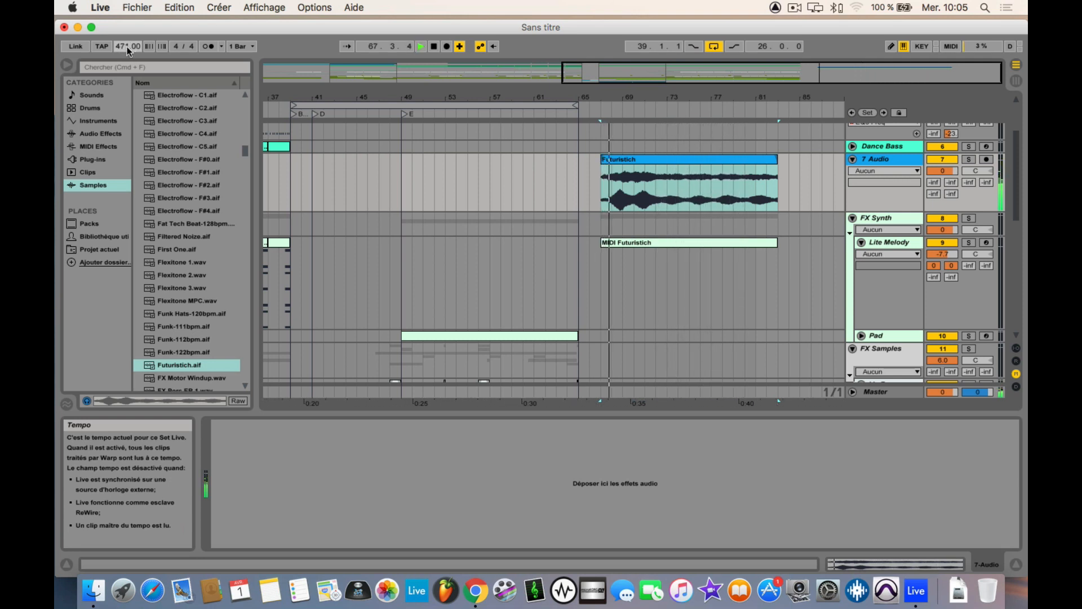
drag(128, 49, 128, 1)
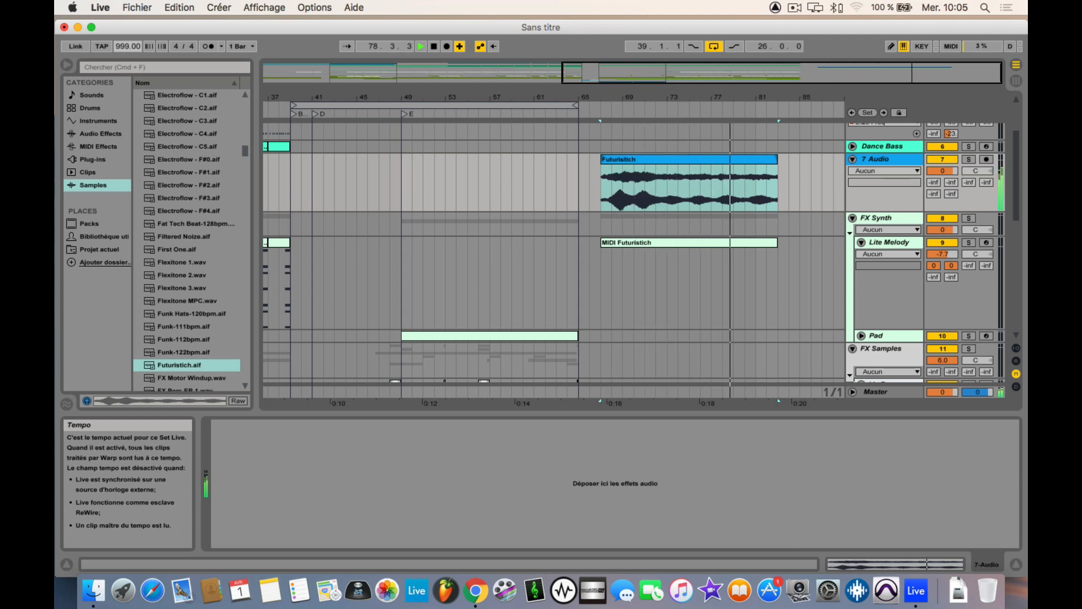
key(space)
key(space)
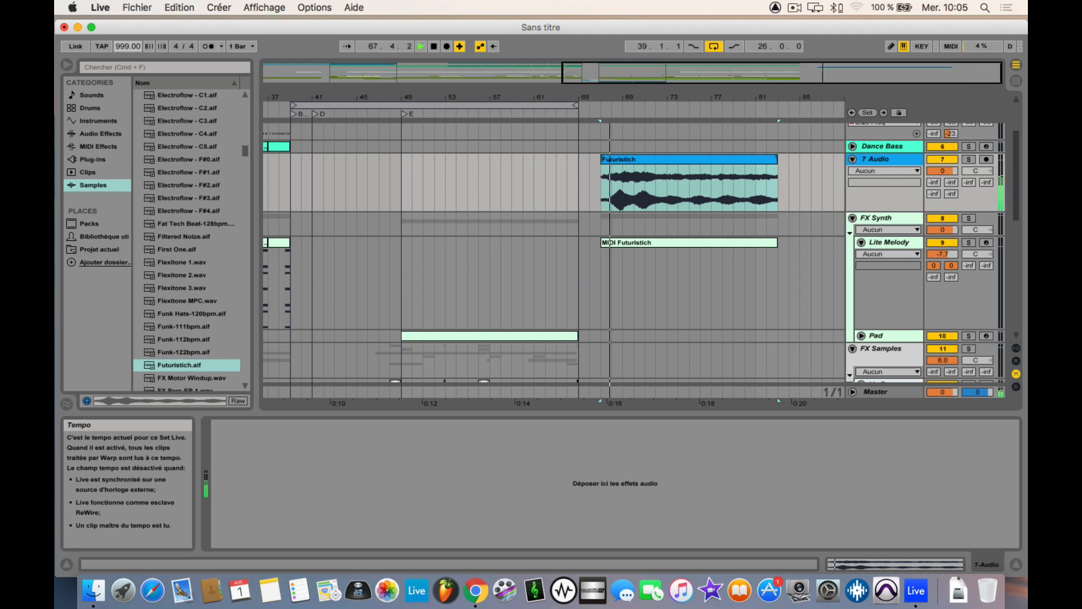
drag(128, 46, 128, 80)
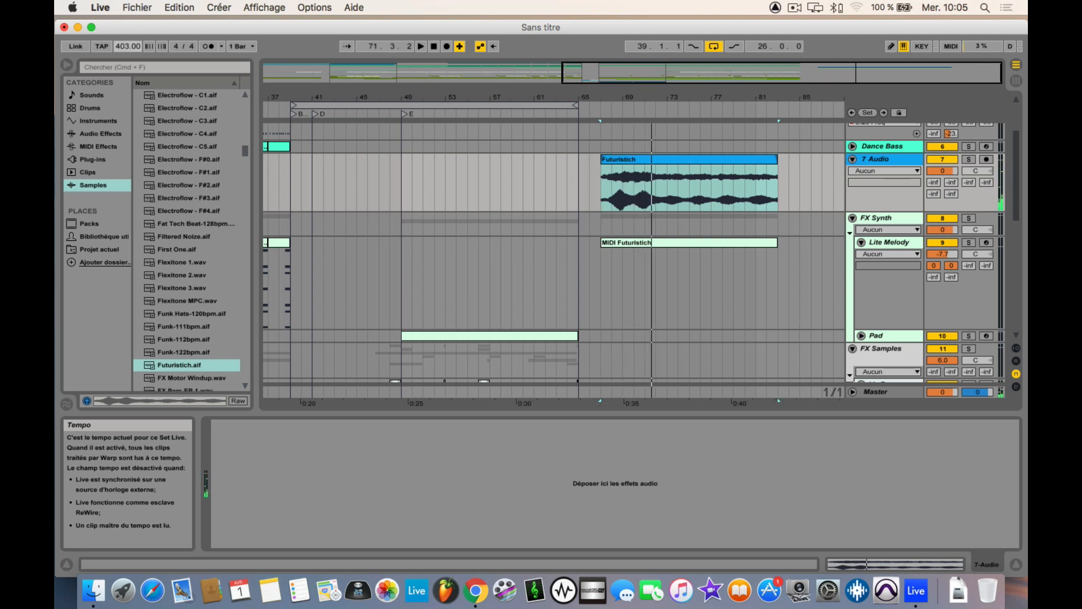
key(space)
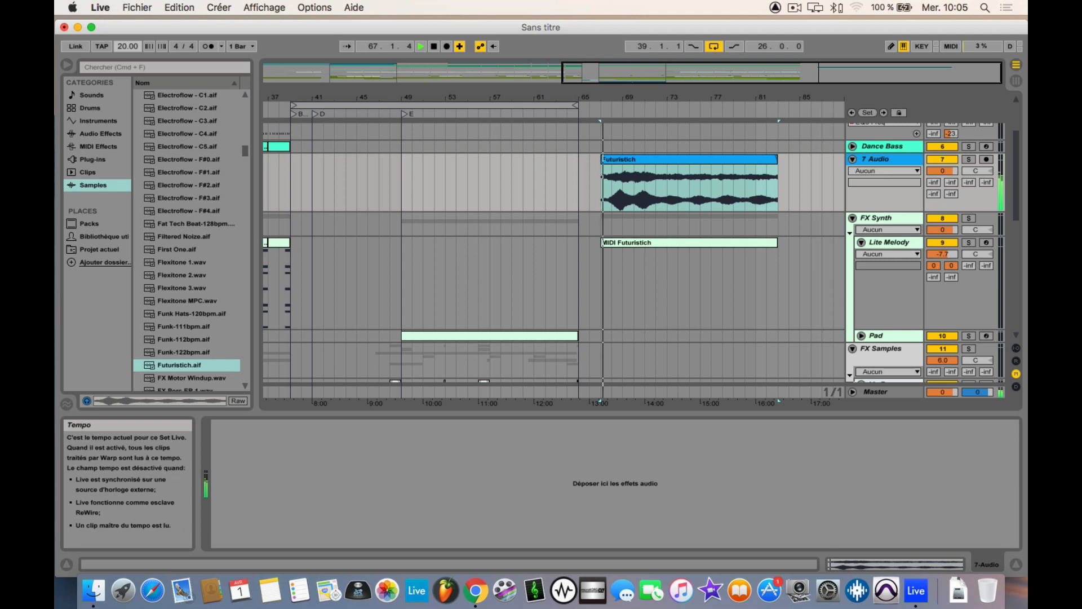
Step: Set the tempo to 252 BPM, stop playback, and try nudging the tempo down and up
drag(128, 47, 128, 14)
key(space)
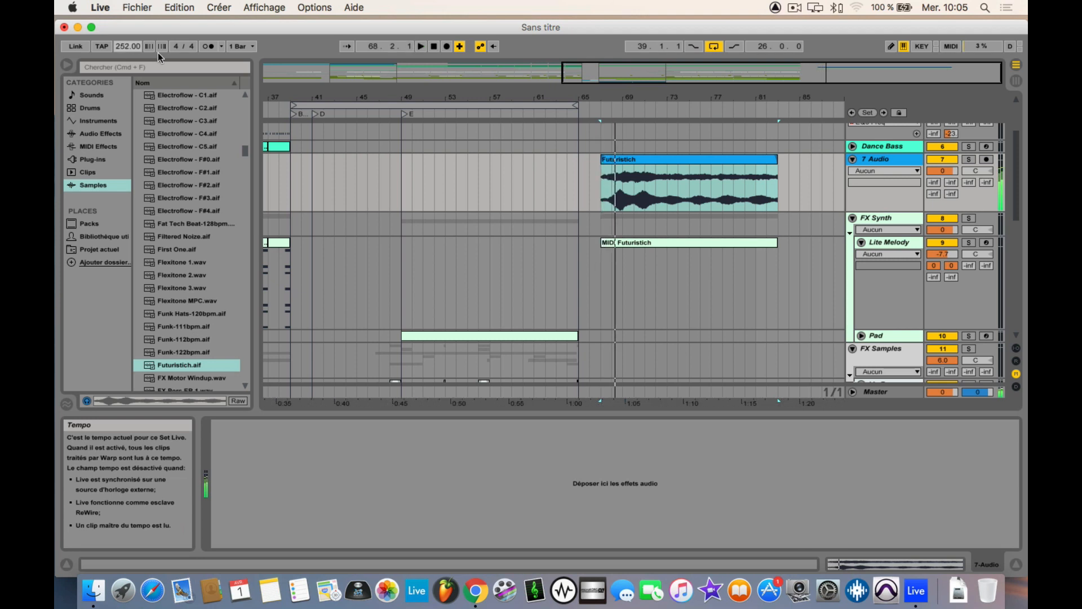
click(151, 48)
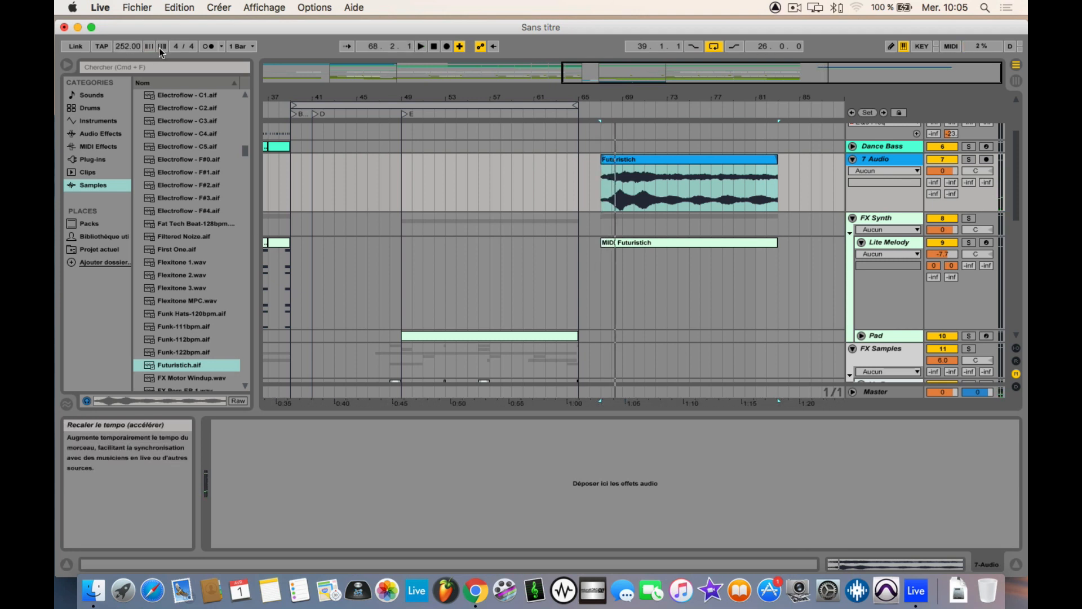
click(160, 47)
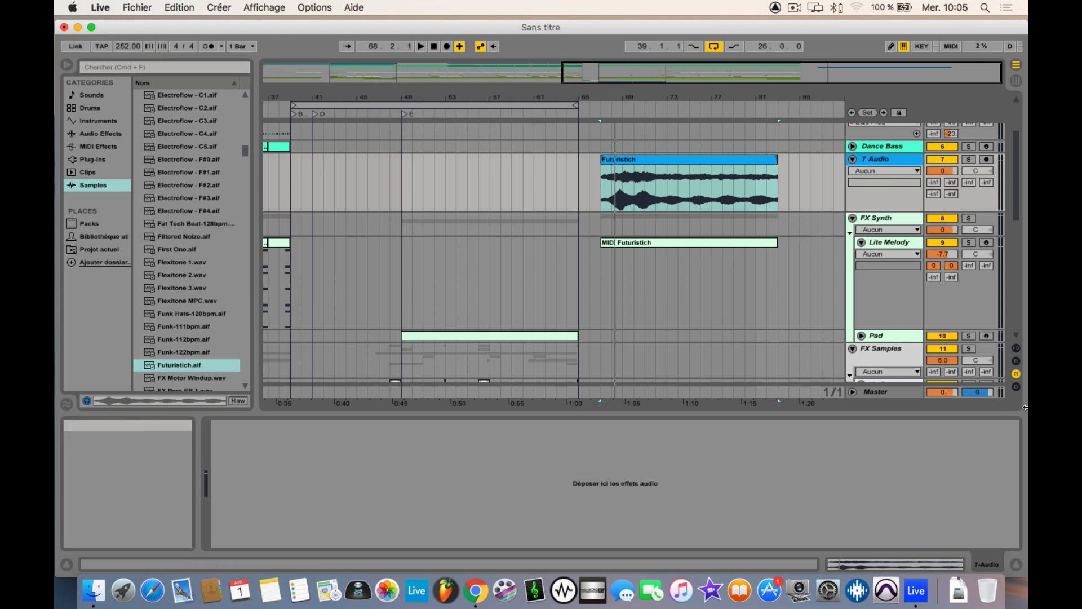
Step: Delete the Futuristich clip from the audio track below Dance Bass and hide the browser
click(758, 200)
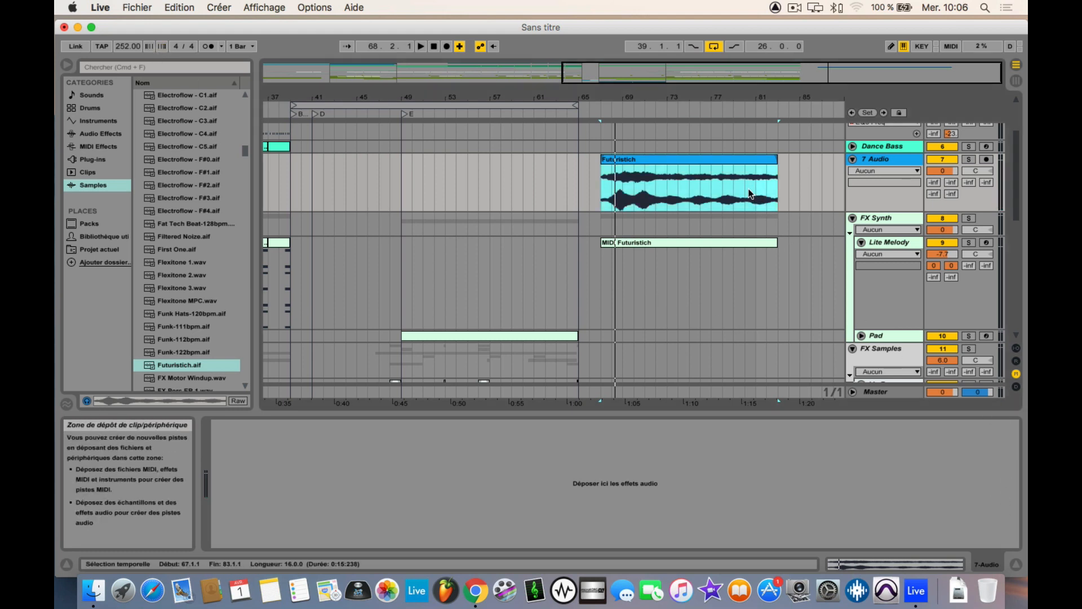
key(Delete)
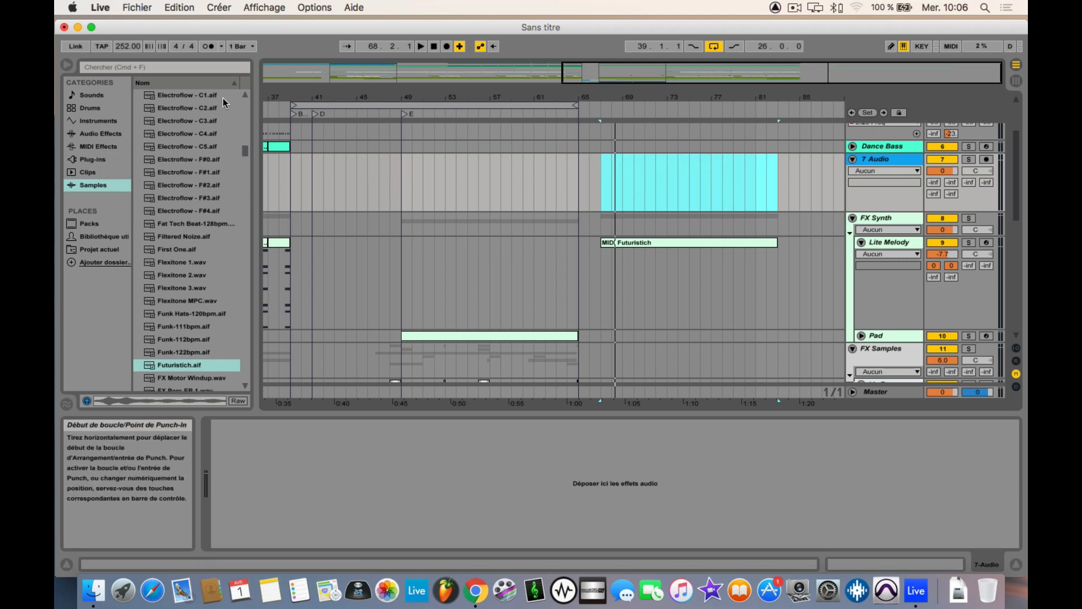
click(60, 65)
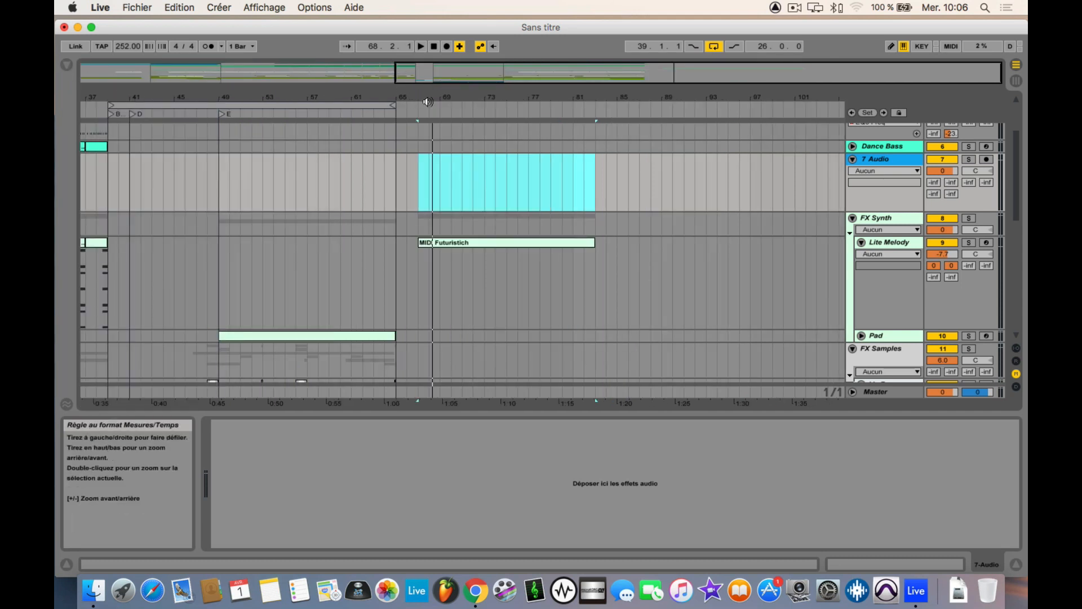
drag(437, 99, 564, 73)
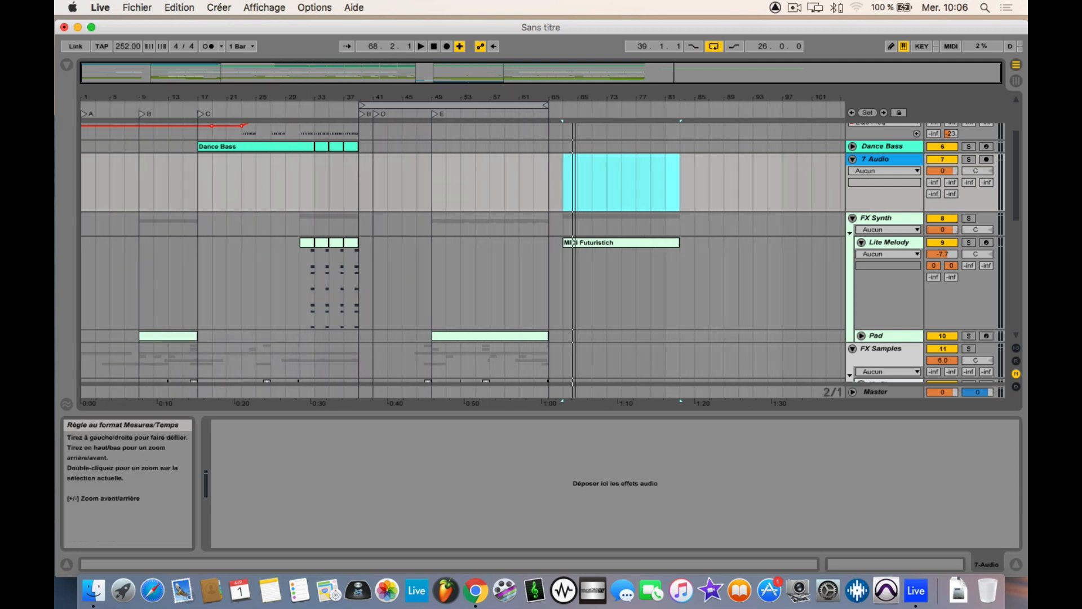
Step: Show the browser again and fold the audio track below Dance Bass
click(60, 65)
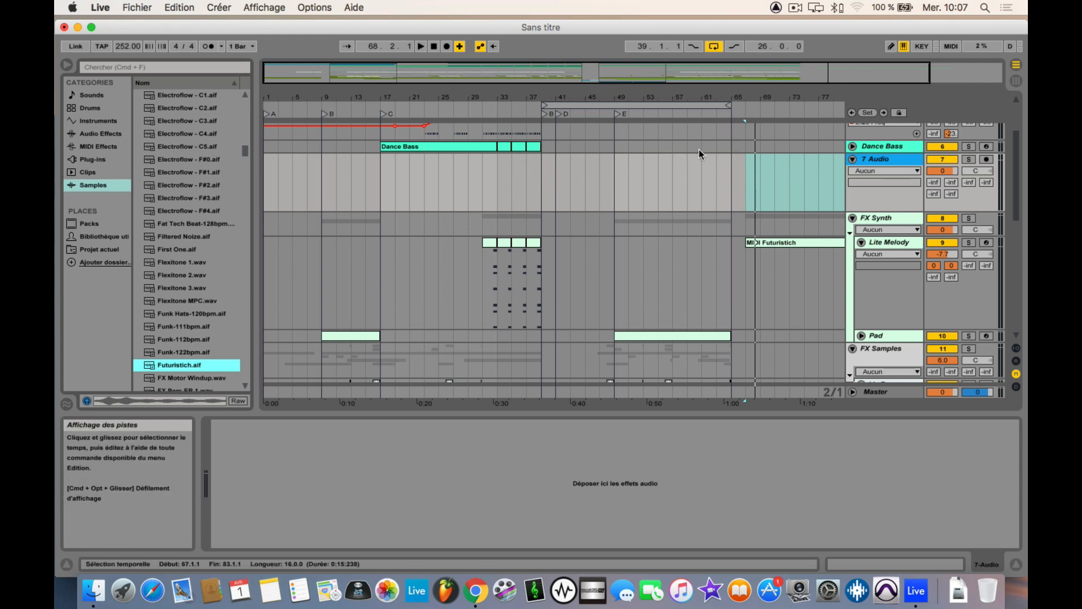
drag(678, 97, 640, 99)
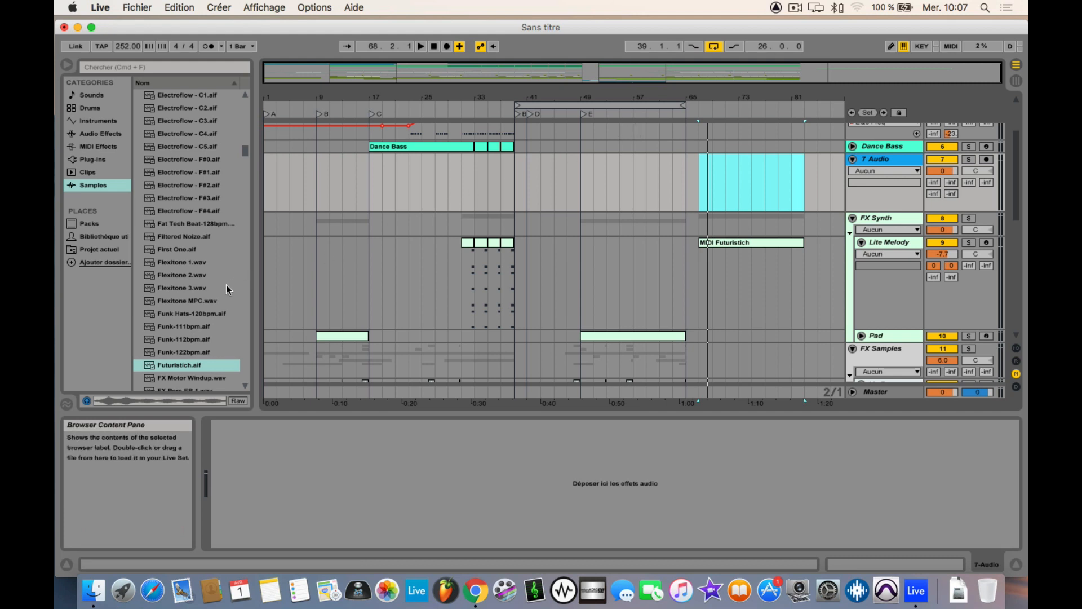
click(853, 158)
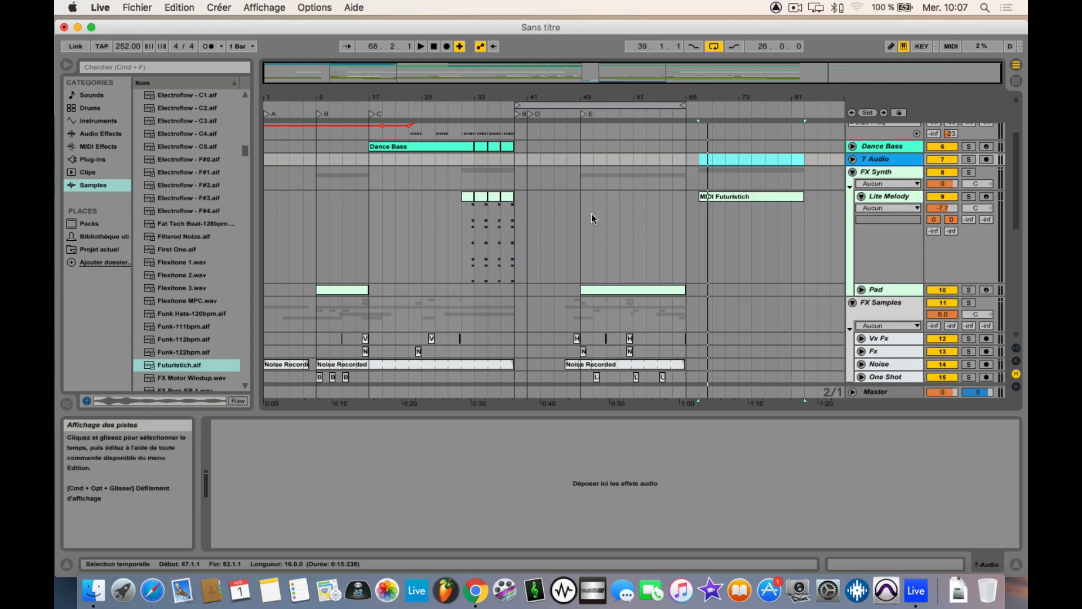
Step: Look through the arrangement's tracks, inspecting the 9 Kick, Shuffle Snare and Lead Synth clips in section E
scroll(1017, 116, up, 3)
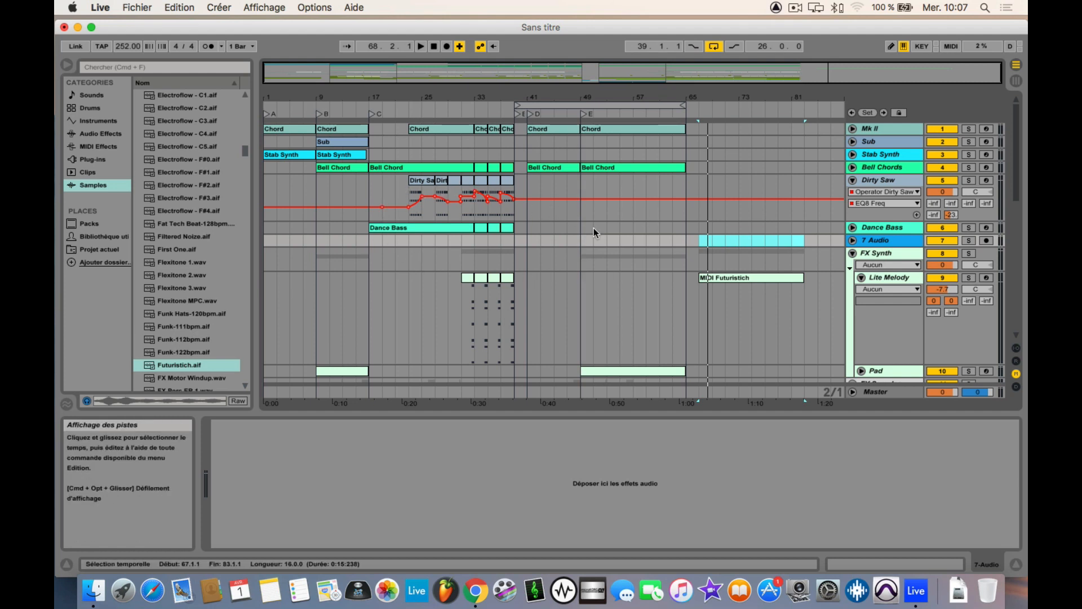
scroll(600, 309, down, 15)
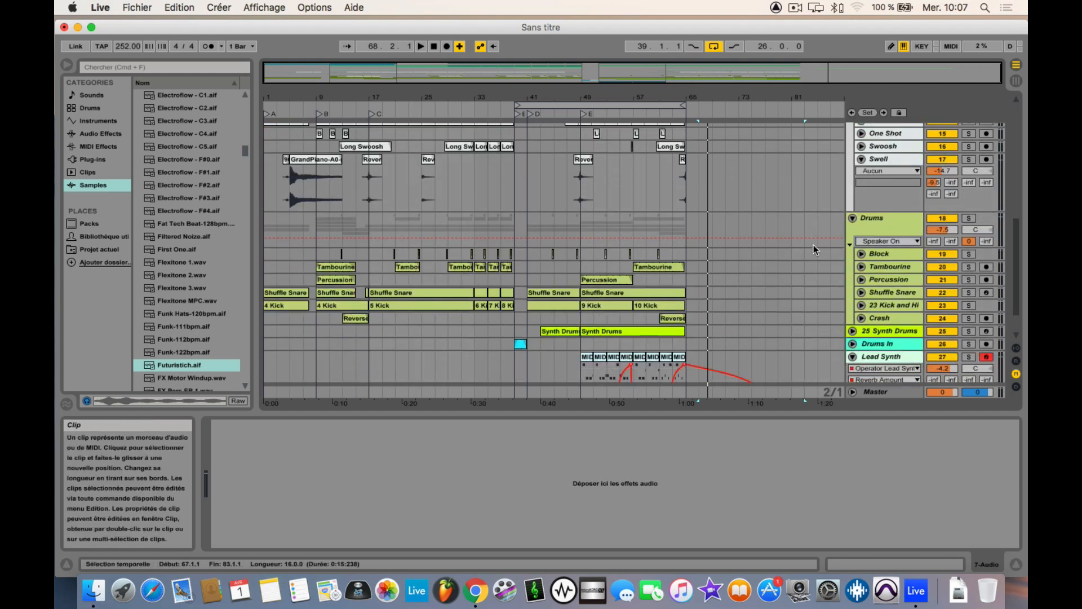
click(843, 224)
click(843, 225)
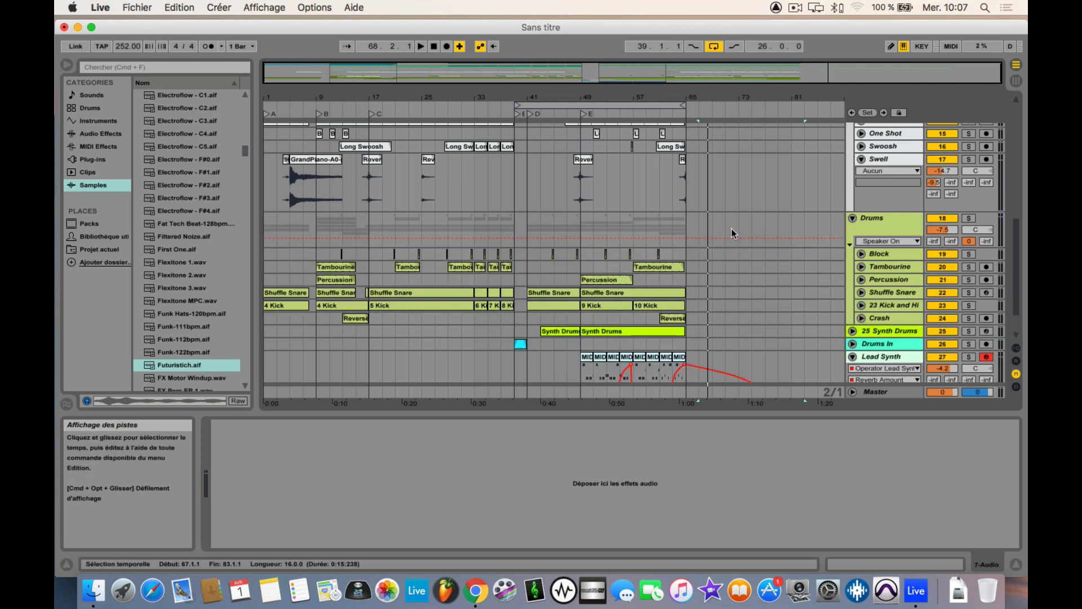
click(592, 305)
click(593, 293)
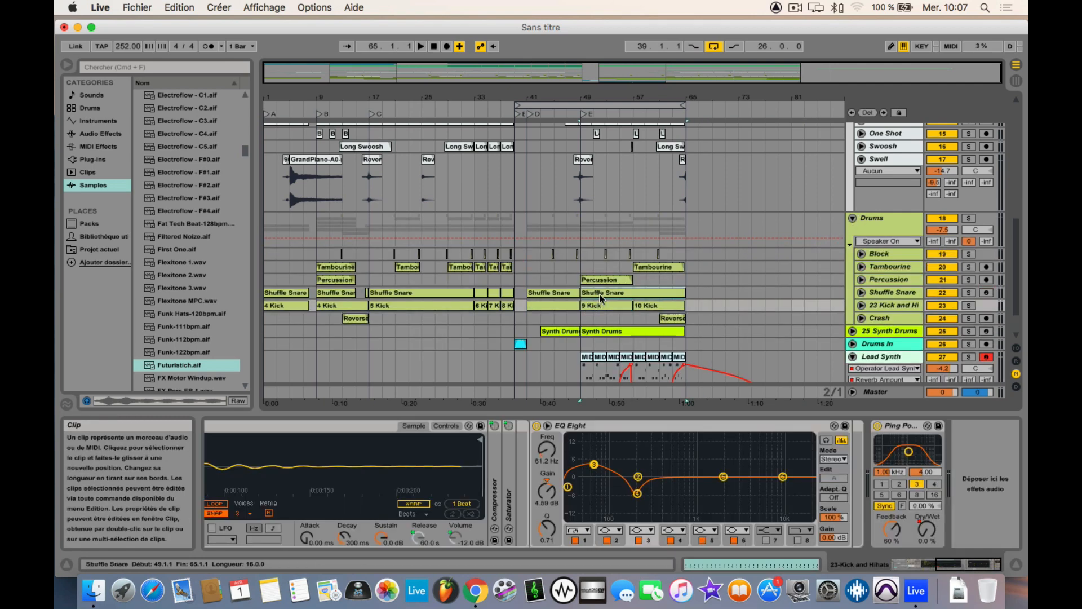
scroll(465, 329, down, 3)
click(641, 318)
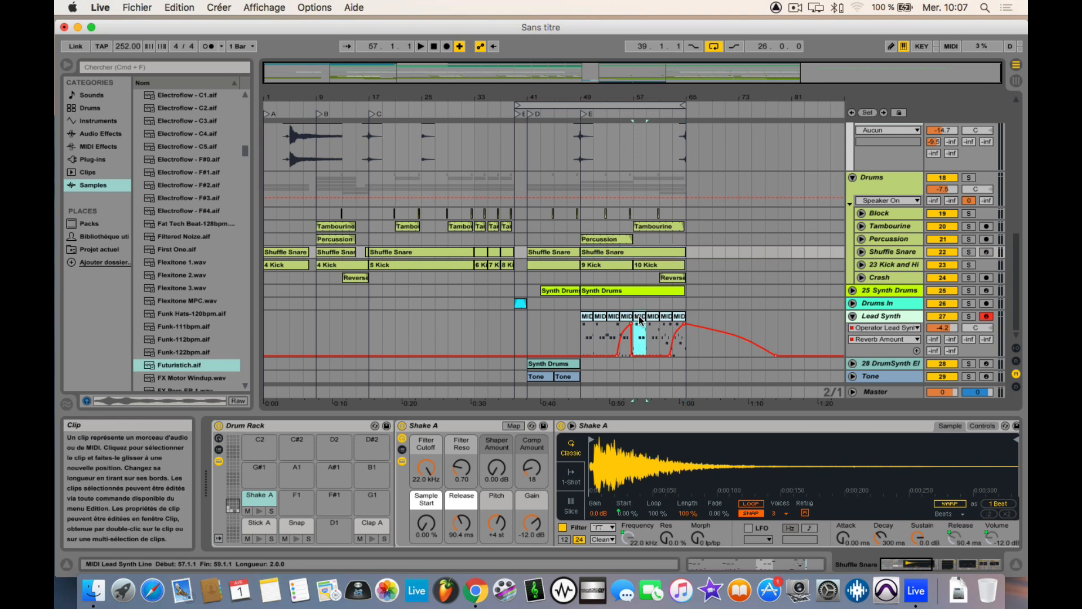
click(624, 319)
Step: Switch to the Session view and play the set briefly to watch the mixer levels
key(Tab)
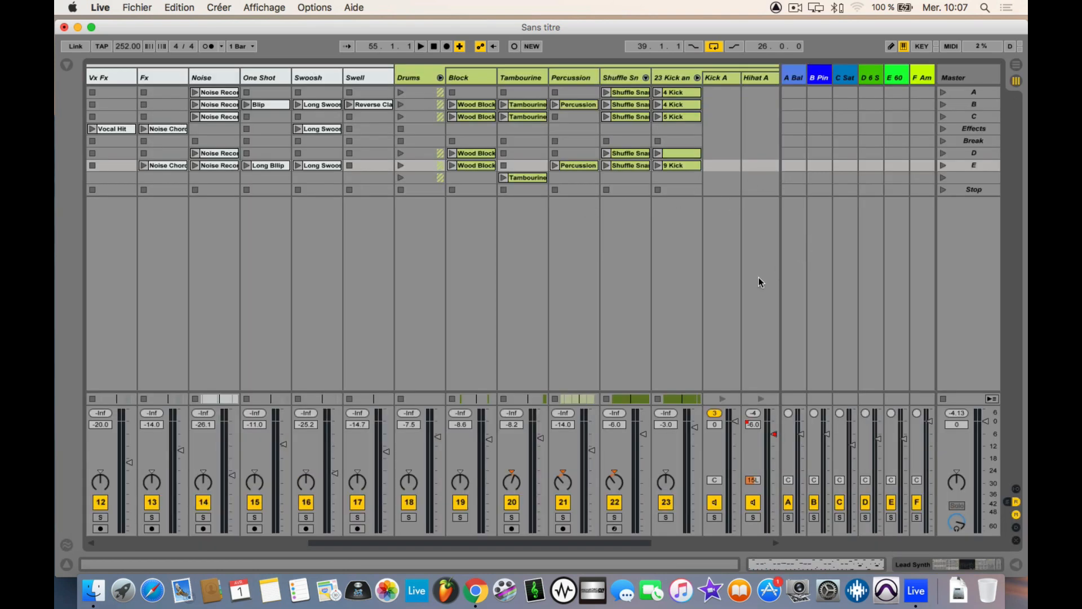
key(space)
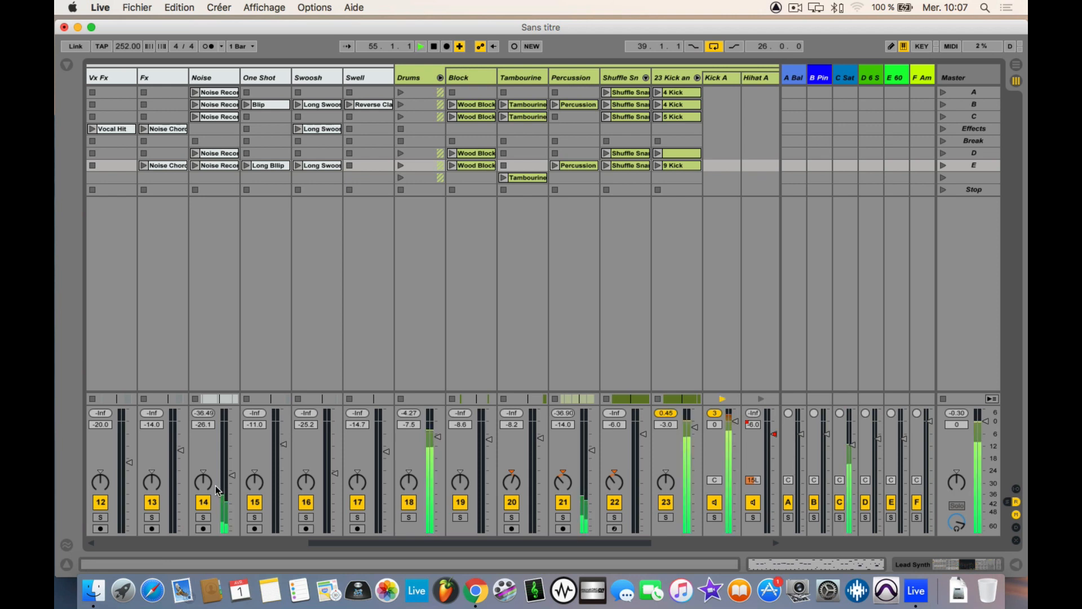
key(space)
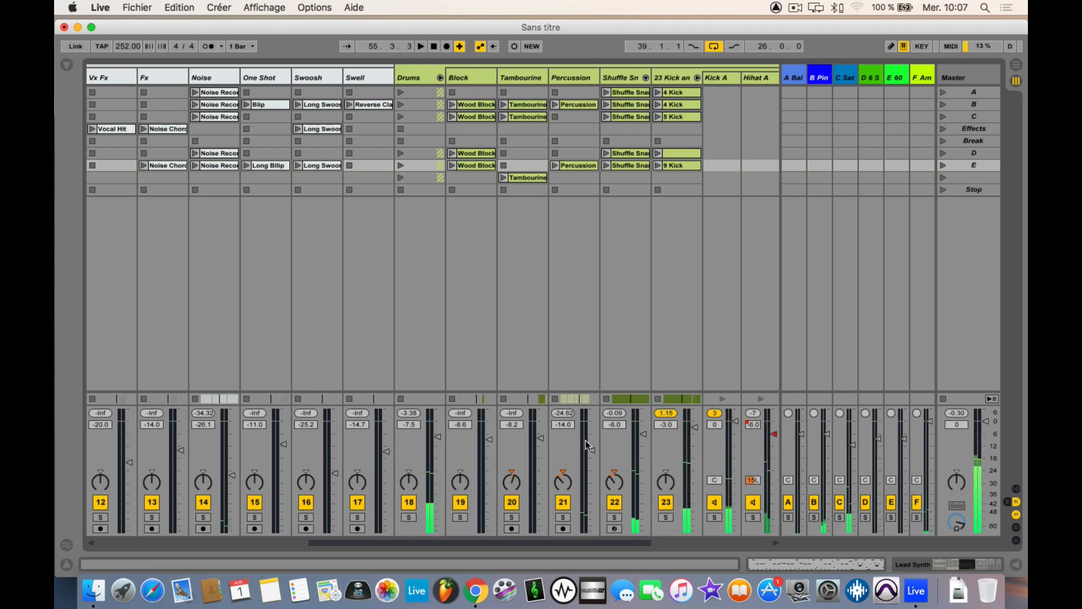
Step: Launch scene A, switch to the Arrangement view, then stop playback and hand control back to the arrangement's clips
click(942, 92)
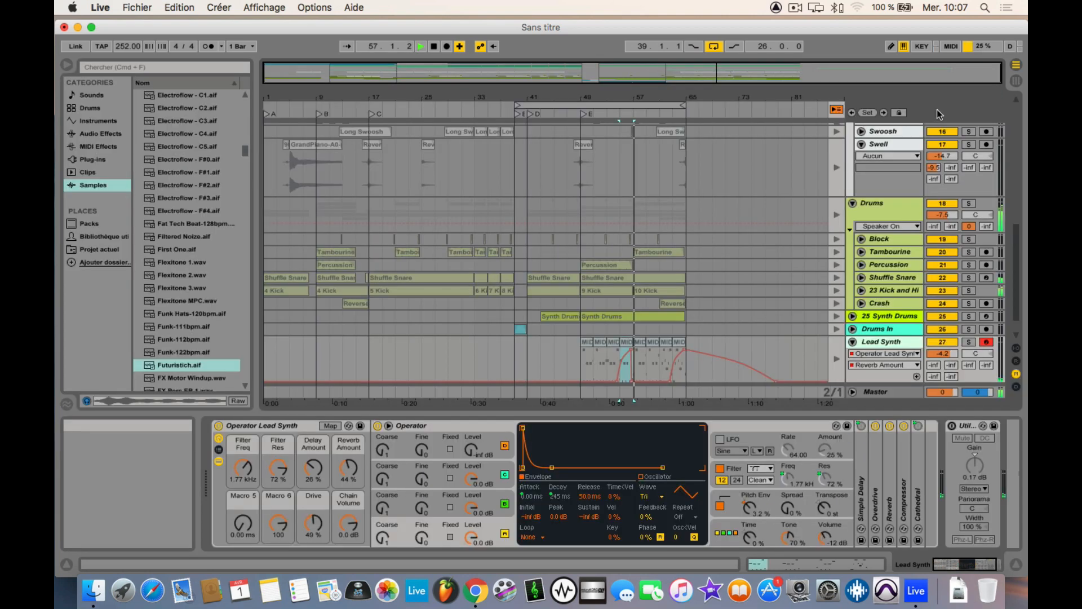
key(Tab)
key(space)
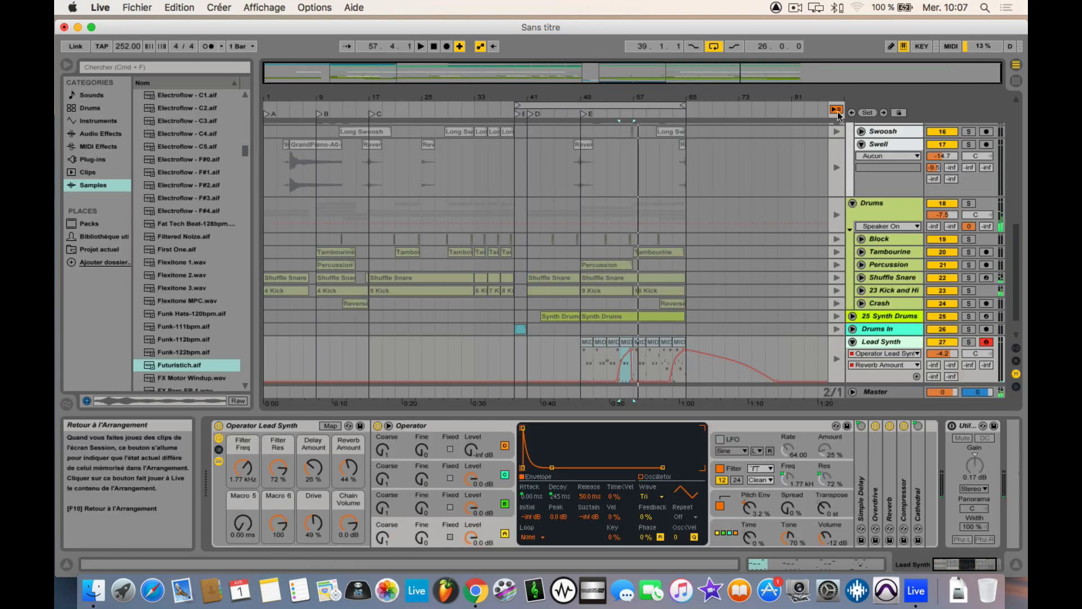
click(837, 108)
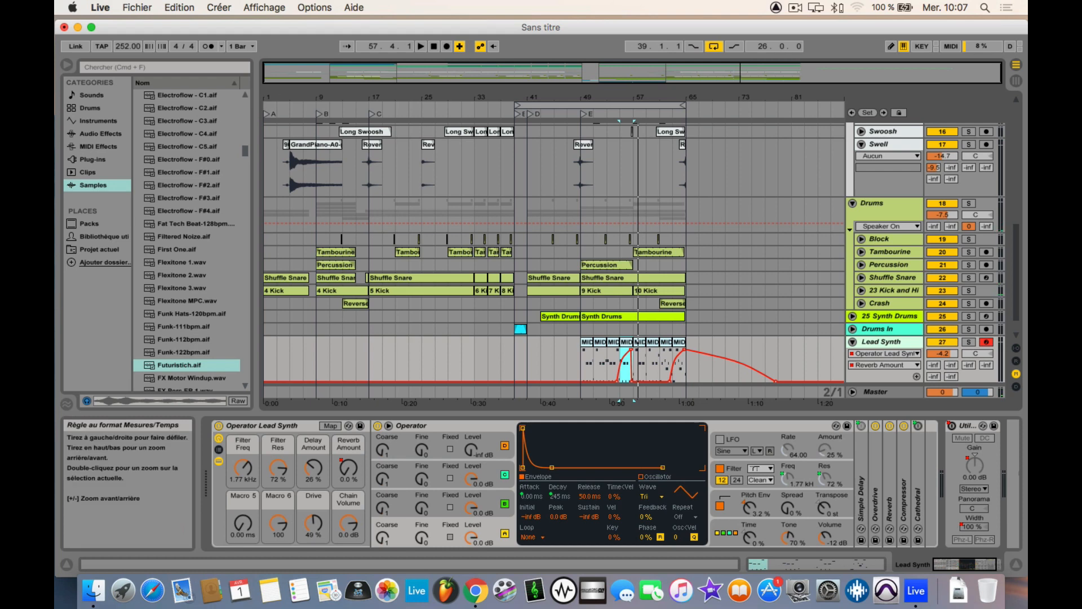
Step: Hide the browser and briefly play the arrangement from bar 4, just before the GrandPiano clip on the Swell track
drag(271, 94, 273, 95)
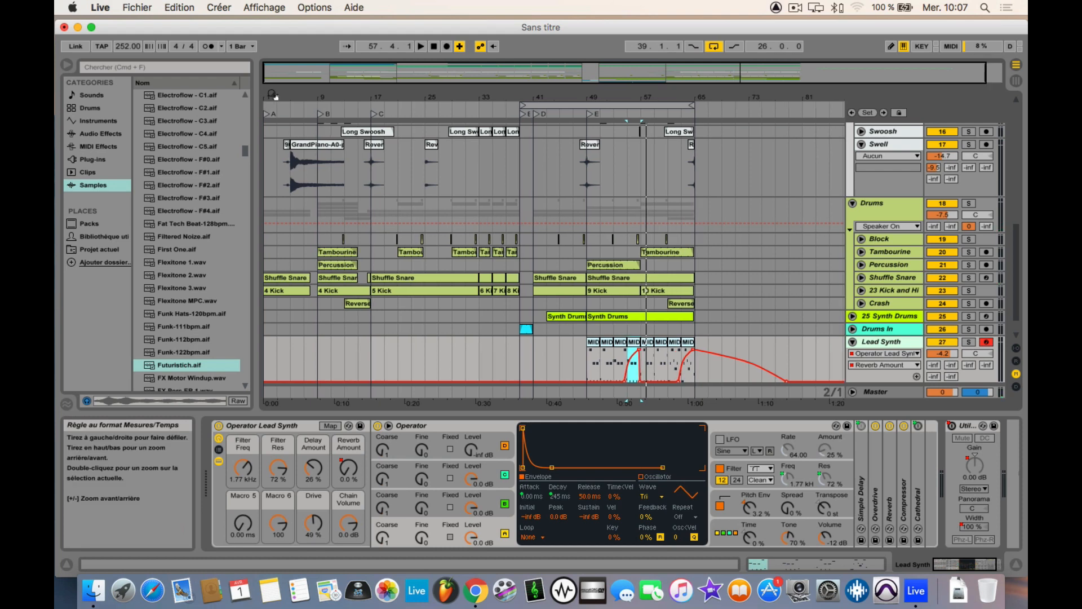
click(67, 65)
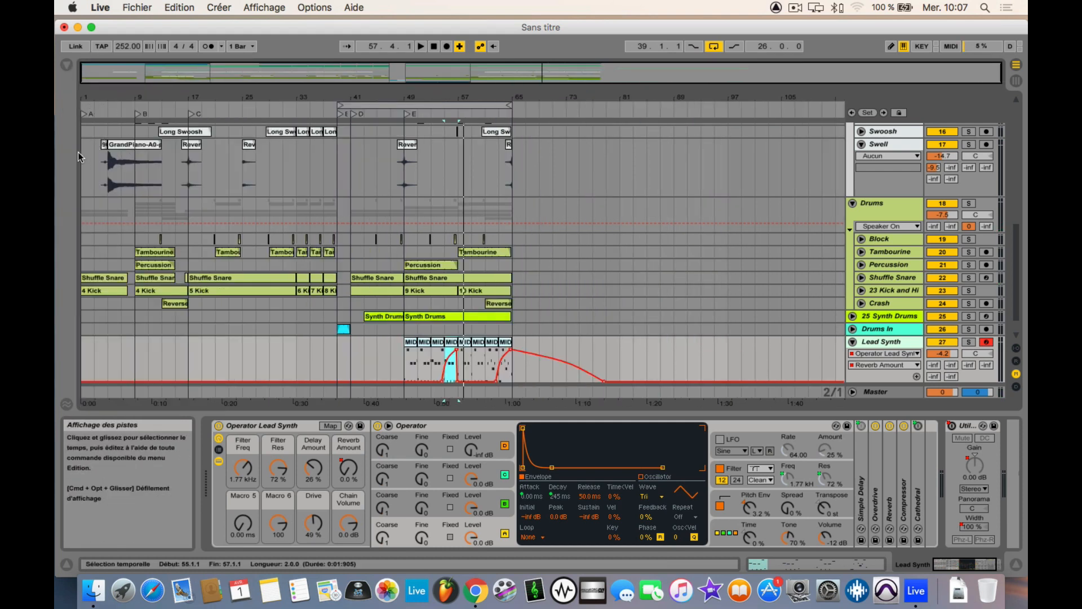
click(99, 144)
key(space)
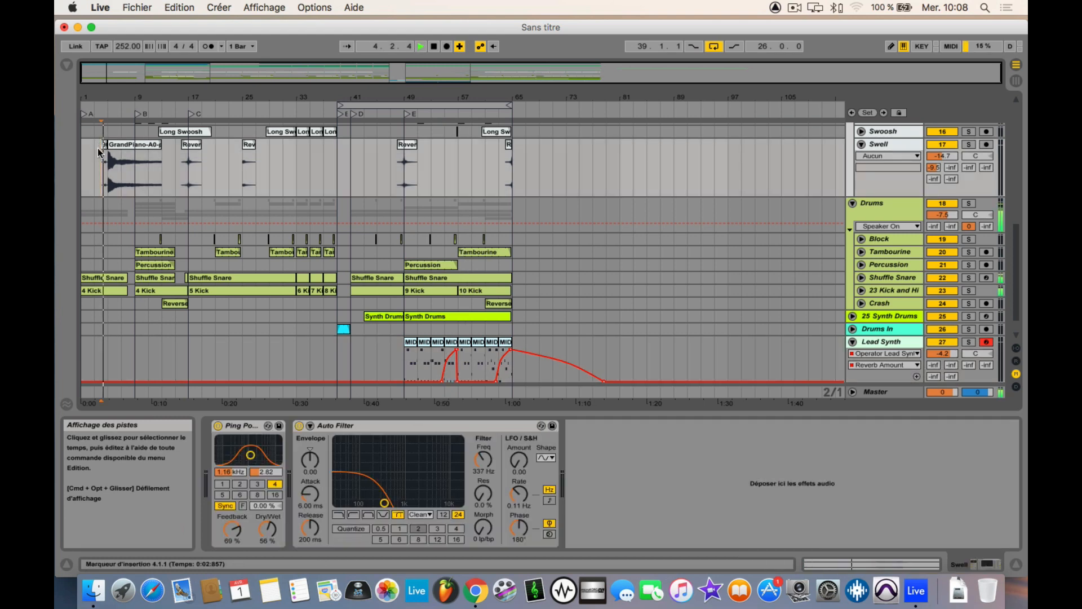
key(space)
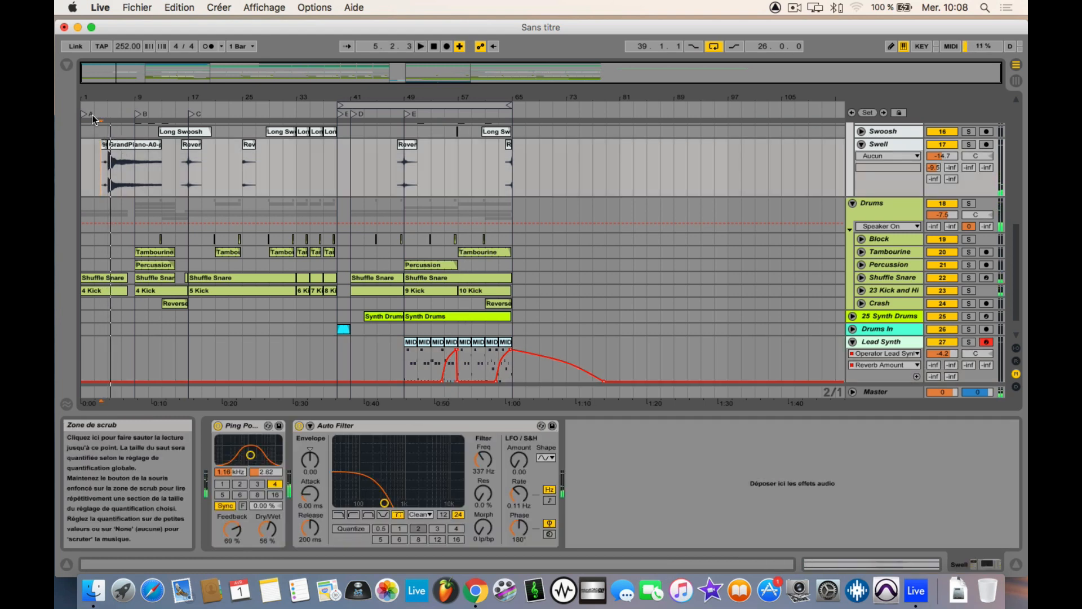
Step: Place the insertion marker on the Swoosh track shortly before section B and play from there
click(122, 131)
drag(139, 100, 131, 135)
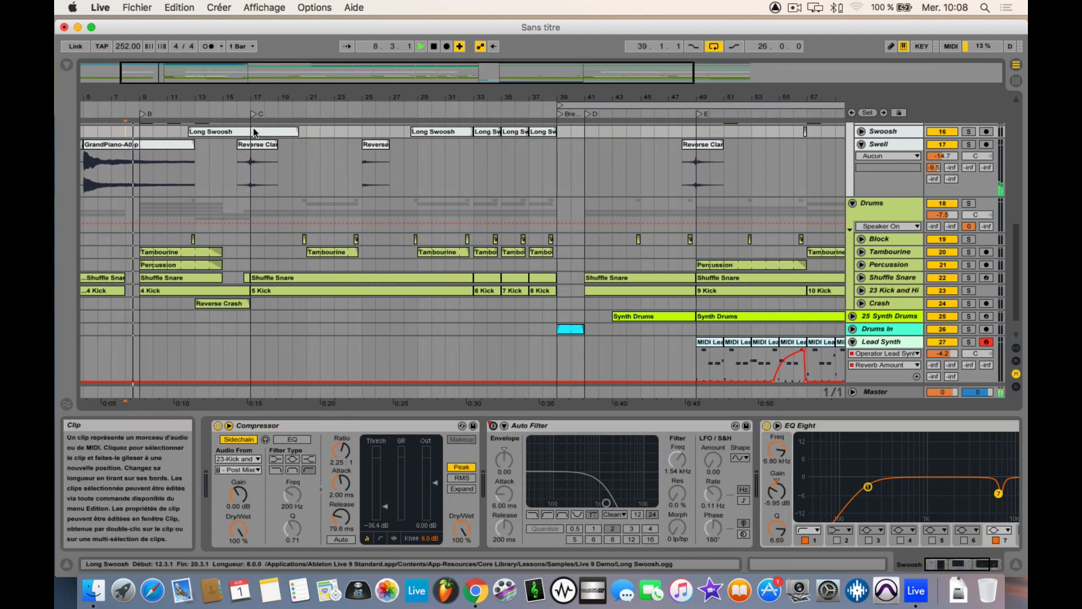
key(space)
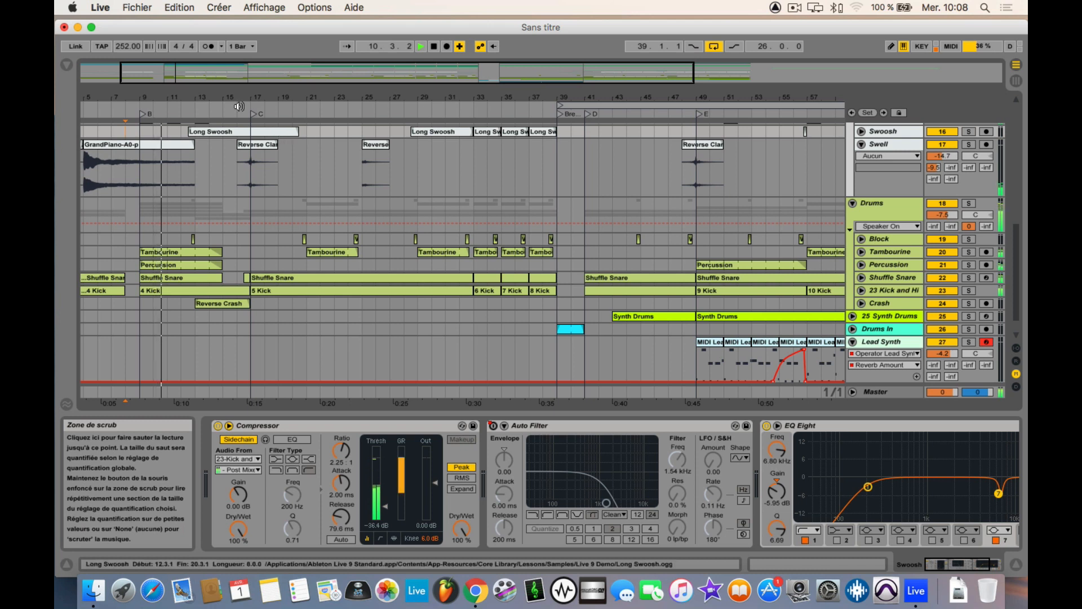
Step: Stop playback, set the tempo to 130.00 BPM and resume playing the arrangement
key(space)
mouse_move(128, 47)
mouse_down()
mouse_move(128, 124)
mouse_move(128, 113)
mouse_up()
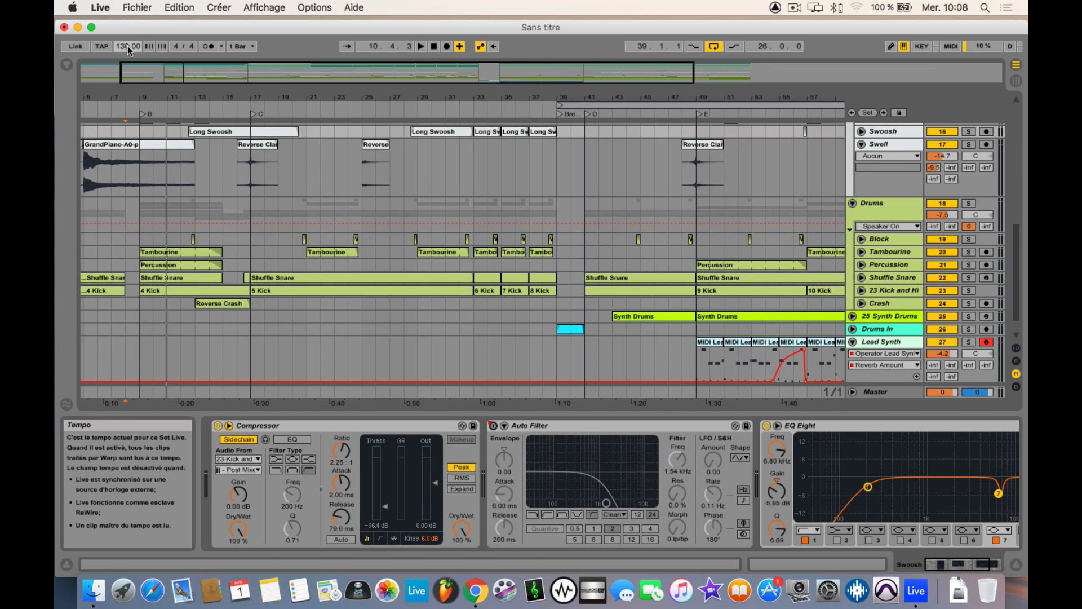
key(space)
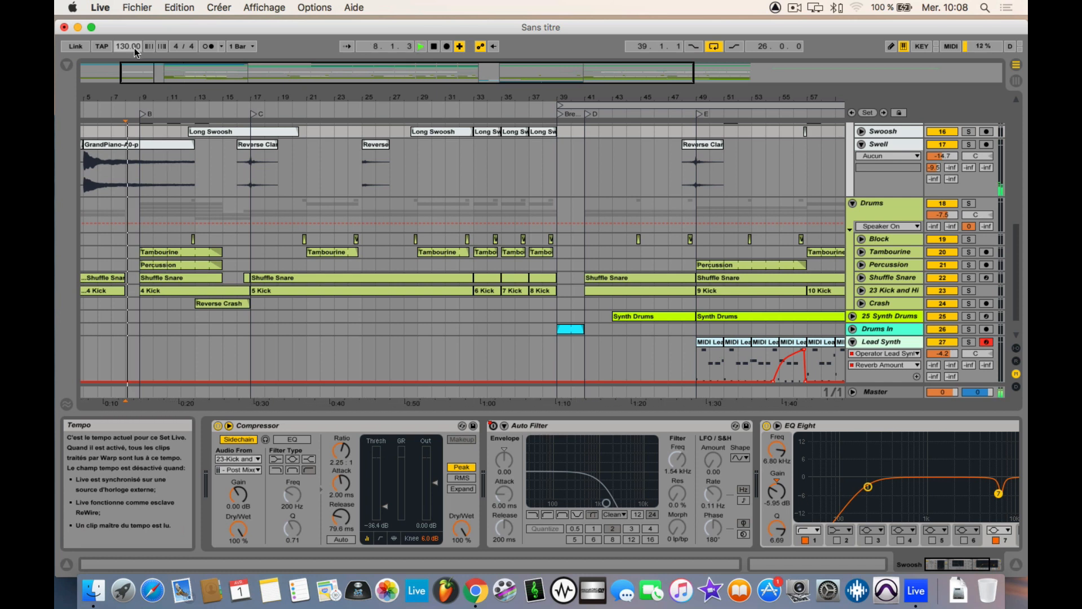
Step: Select the first Reverse Clang clip on the Swell track, listen from bar 16 while viewing the tracks, and stop playback
click(245, 148)
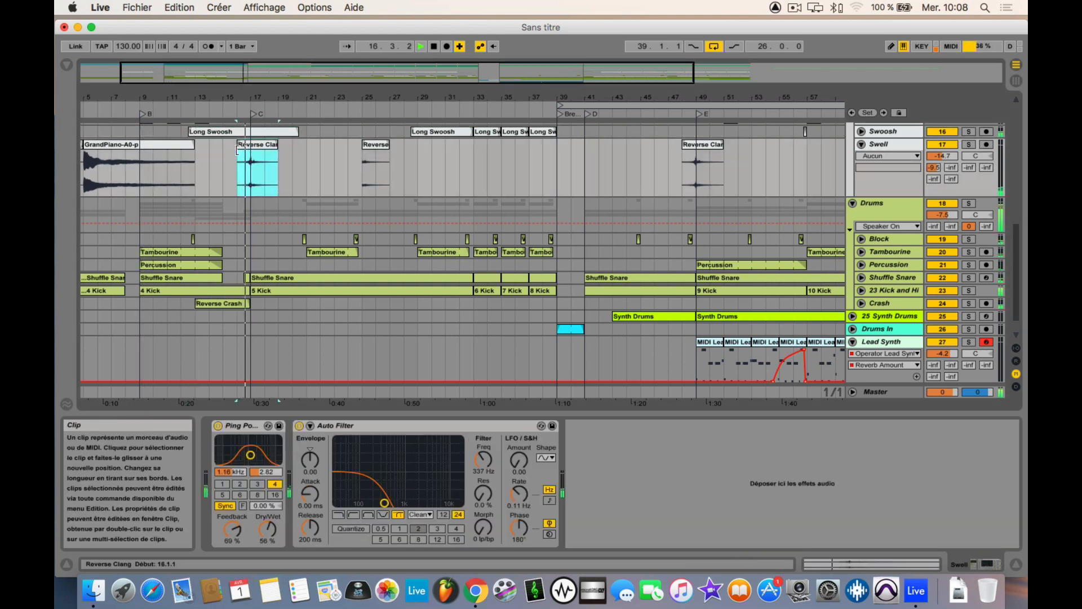
scroll(233, 150, down, 1)
scroll(232, 153, up, 10)
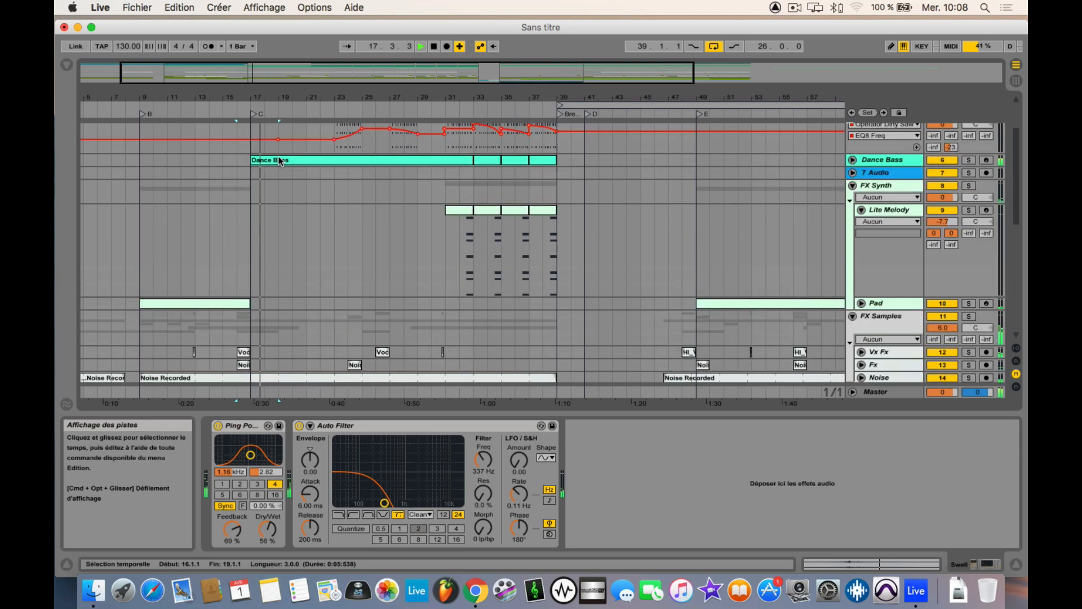
key(space)
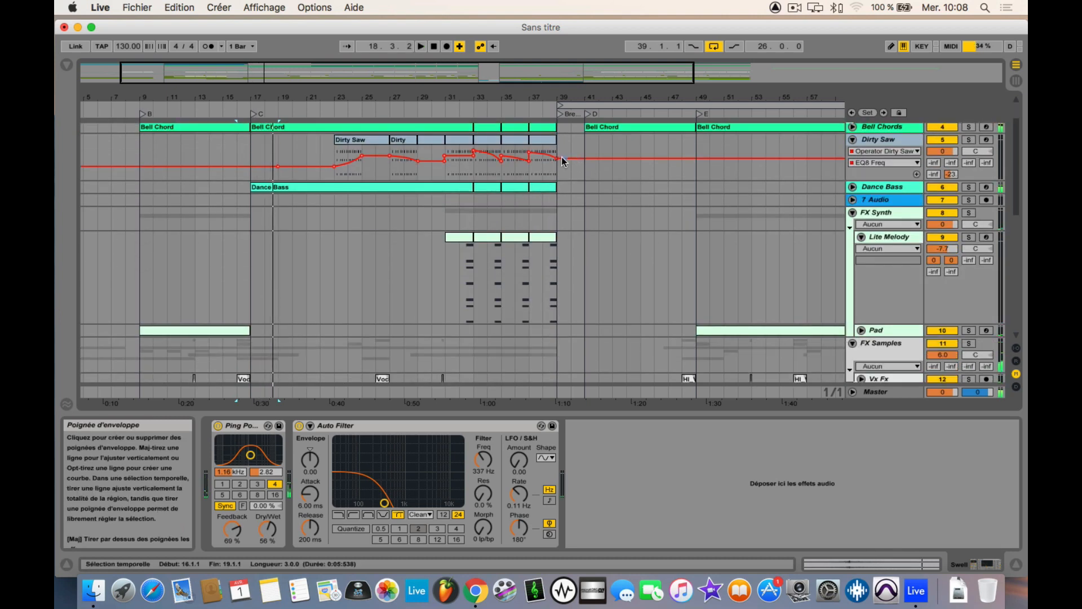
Step: Play the arrangement from bar 38 on the Dirty Saw track, then jump playback to bar 48, just before section E
click(550, 172)
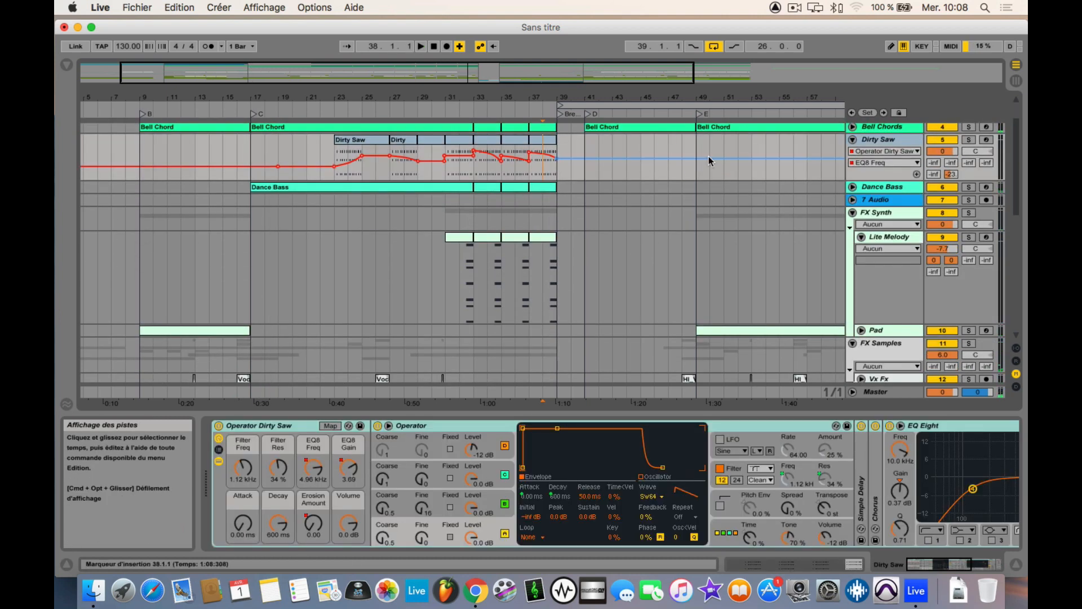
key(space)
drag(637, 98, 442, 111)
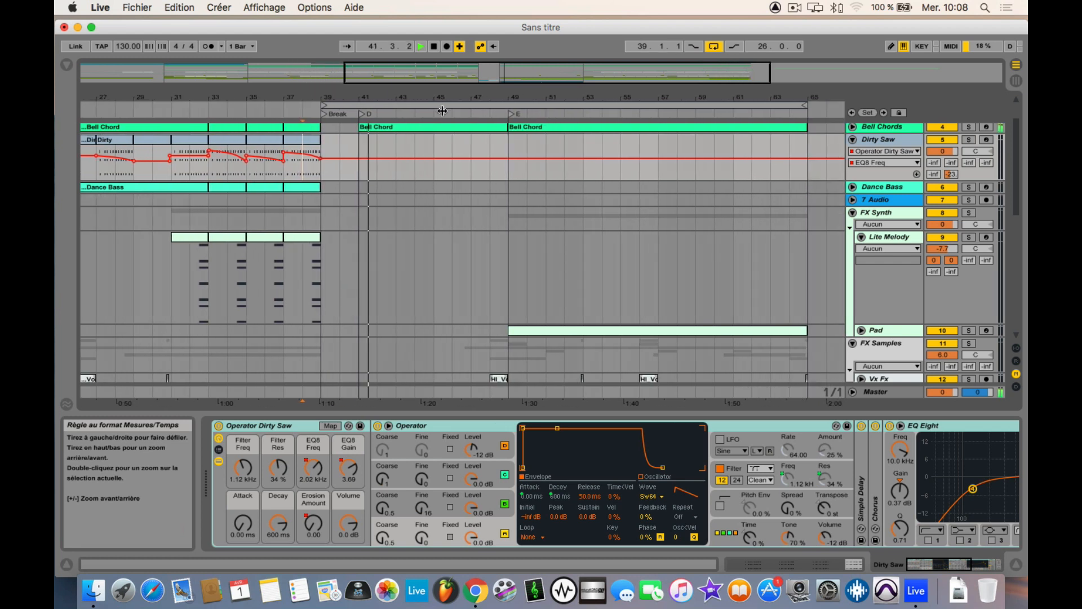
click(492, 142)
drag(528, 100, 529, 114)
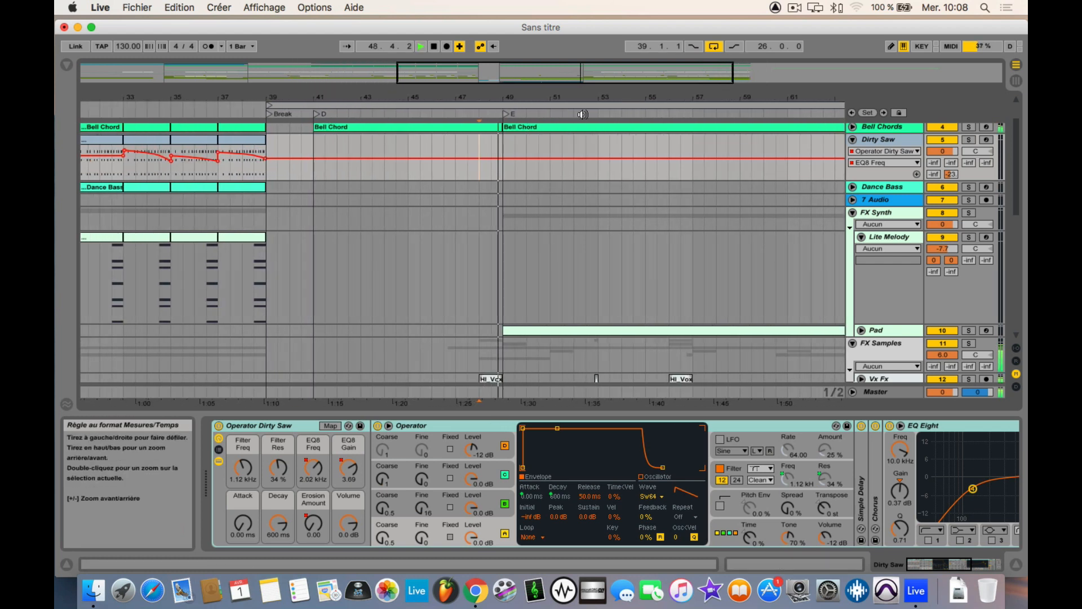
Step: Place the insertion marker on the Dirty Saw track near the loop's end, in bar 64, and listen from there
scroll(625, 160, right, 2)
scroll(626, 158, right, 15)
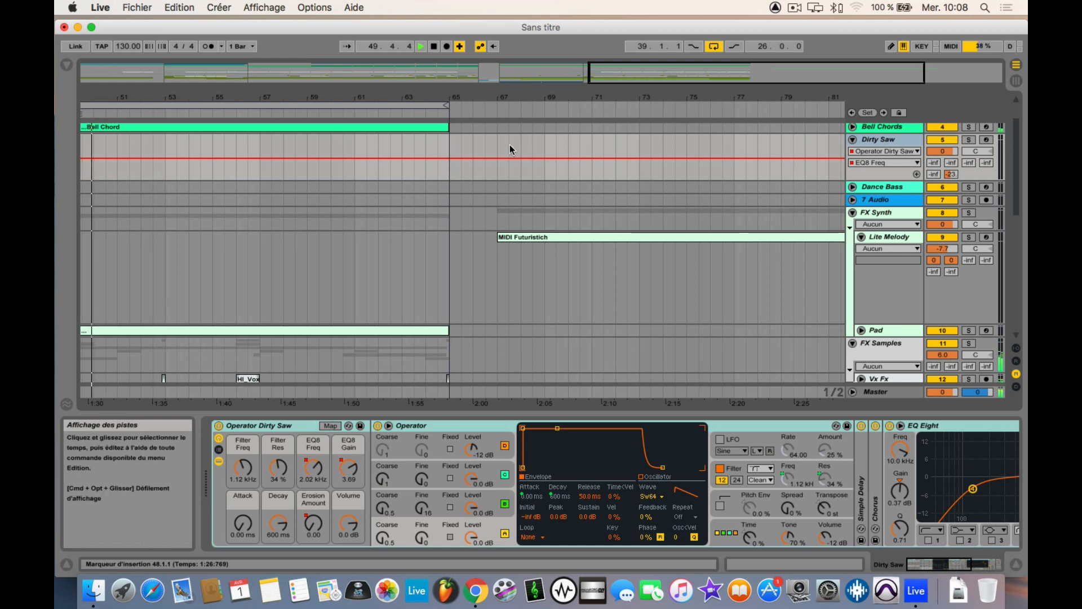
scroll(439, 147, left, 3)
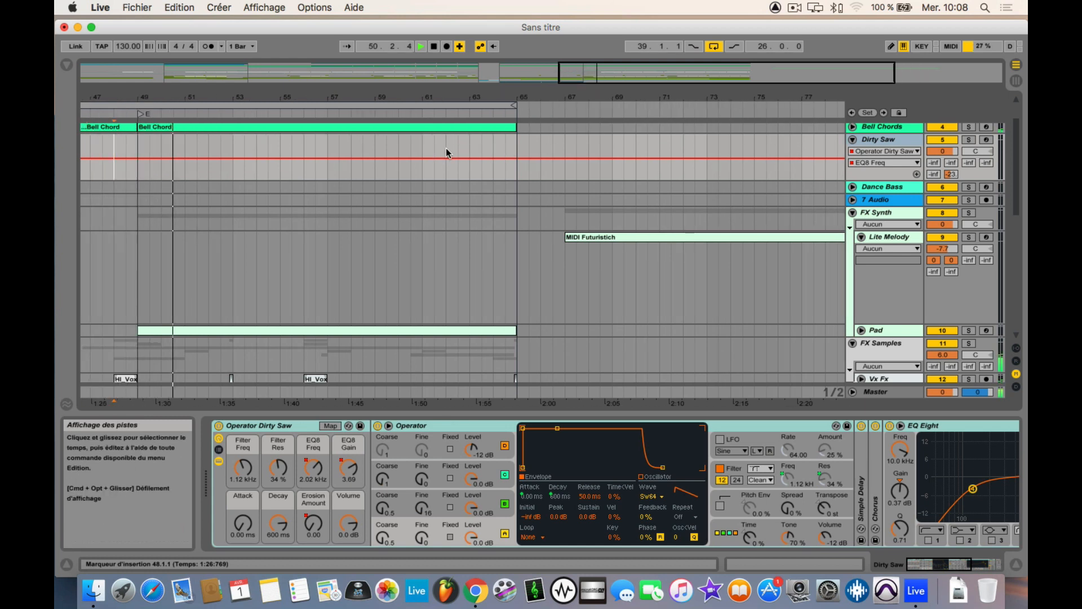
click(503, 139)
drag(473, 98, 472, 62)
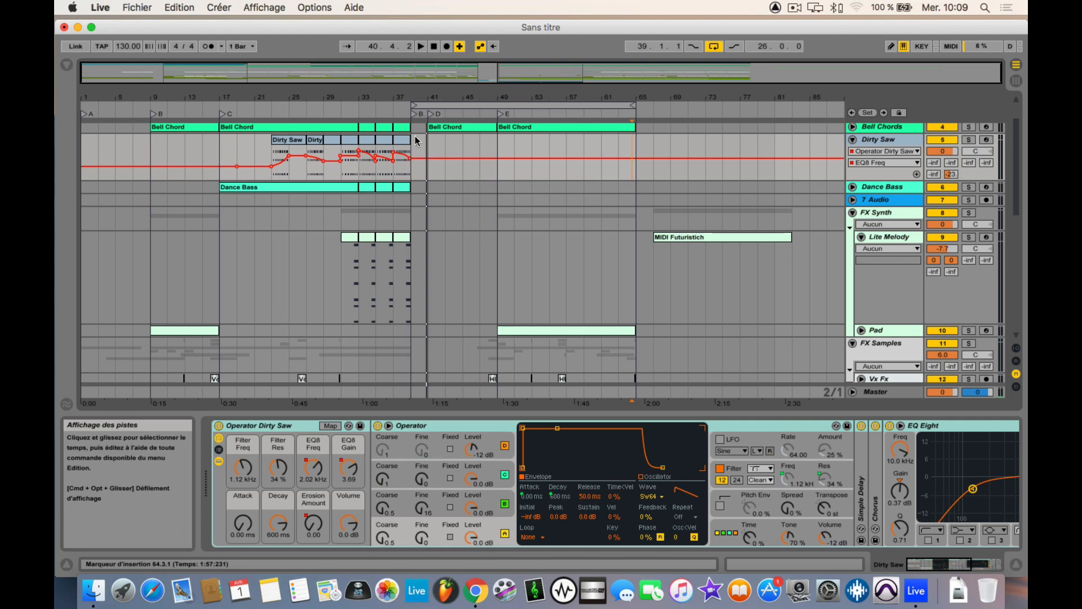
Step: Switch to the Session view and launch scenes A, B and Break in turn, with the armed Lead Synth track selected
key(Tab)
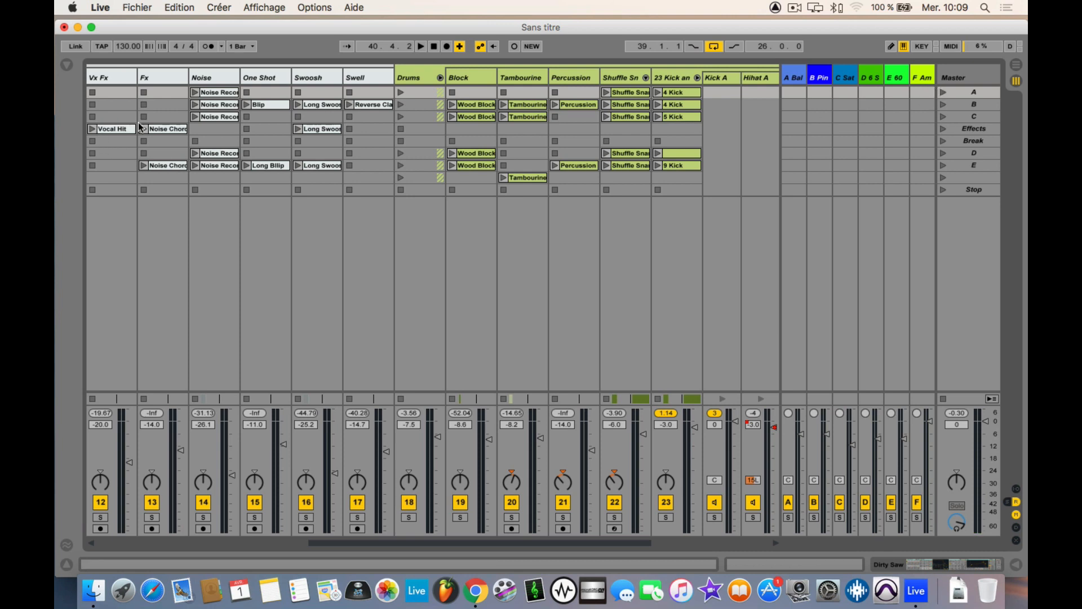
click(941, 94)
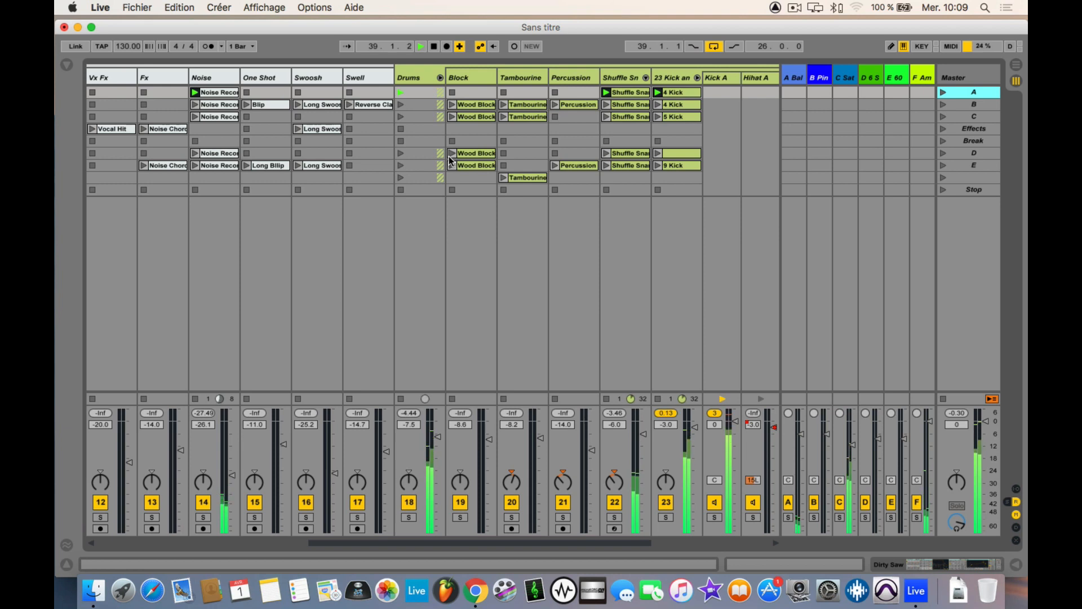
scroll(520, 104, right, 1)
scroll(519, 103, right, 5)
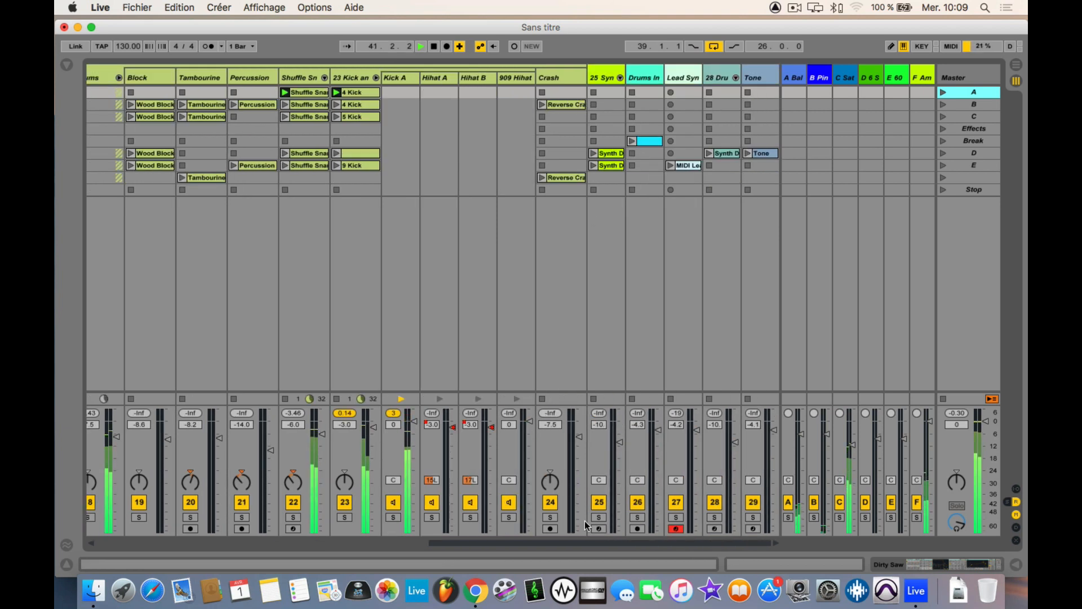
click(600, 529)
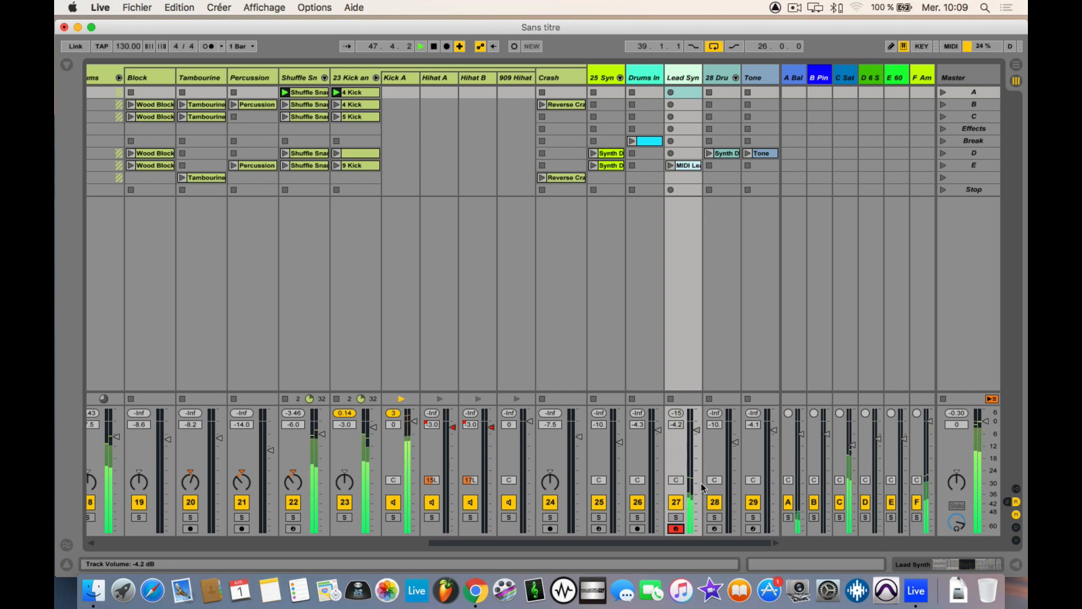
click(942, 105)
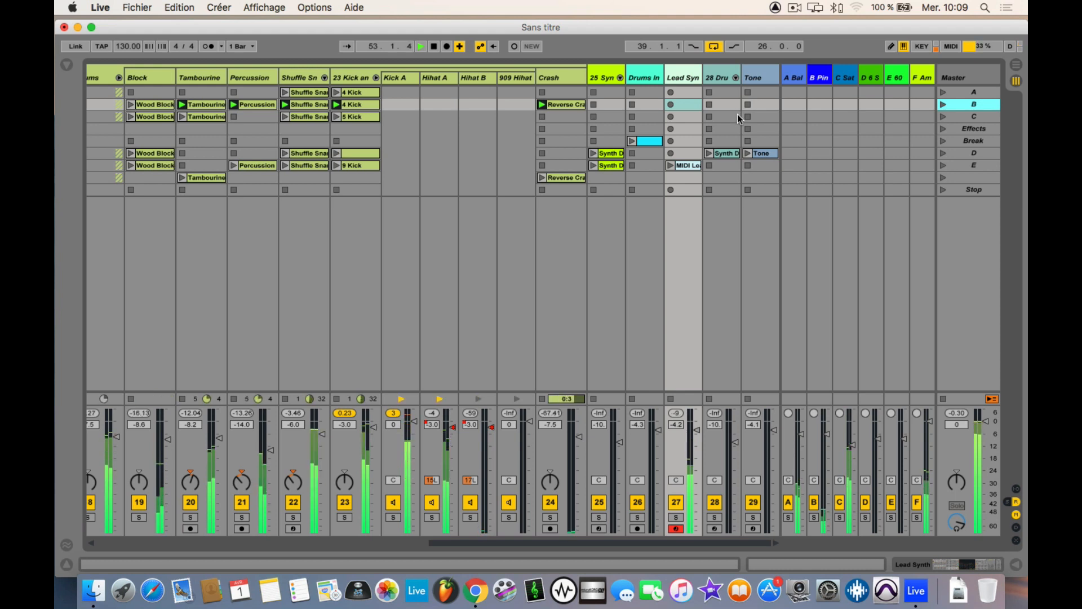
click(945, 140)
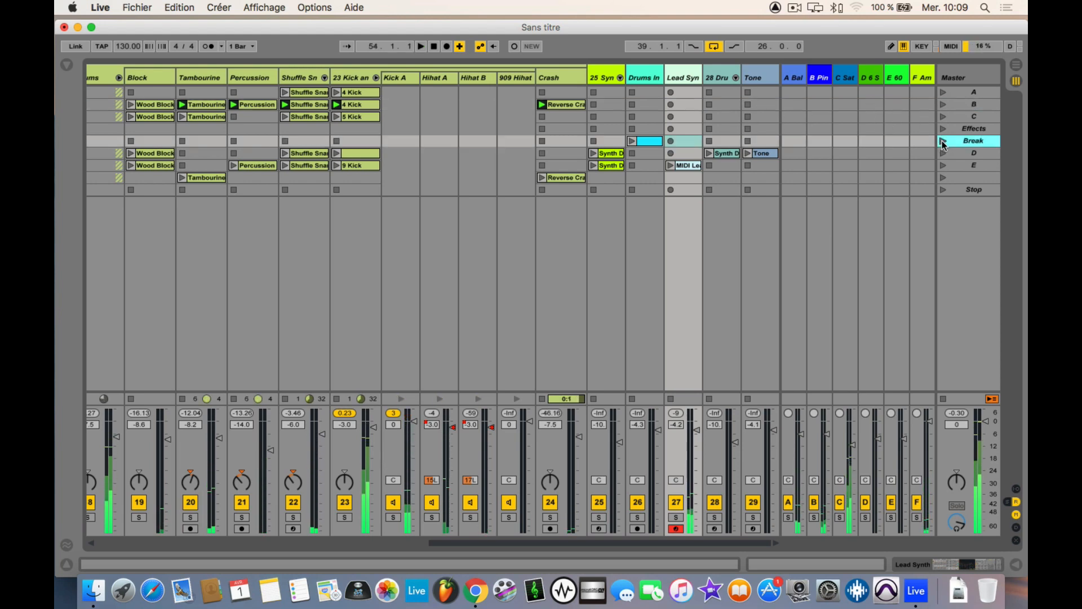
Step: Create an empty MIDI clip in the Lead Synth track's Break slot and try carrying it into the Arrangement view
double_click(694, 141)
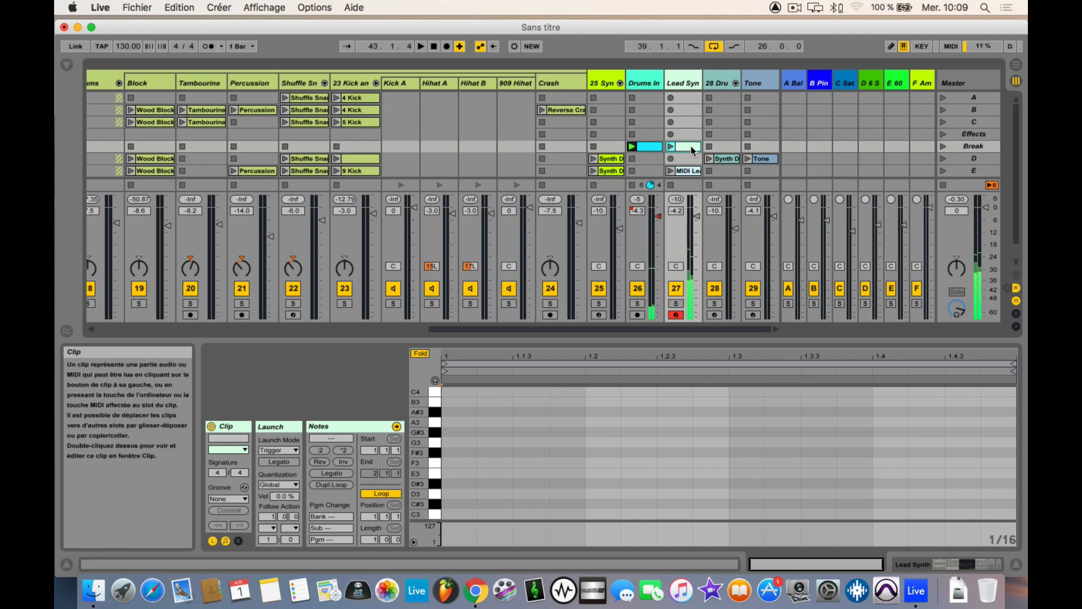
key(Tab)
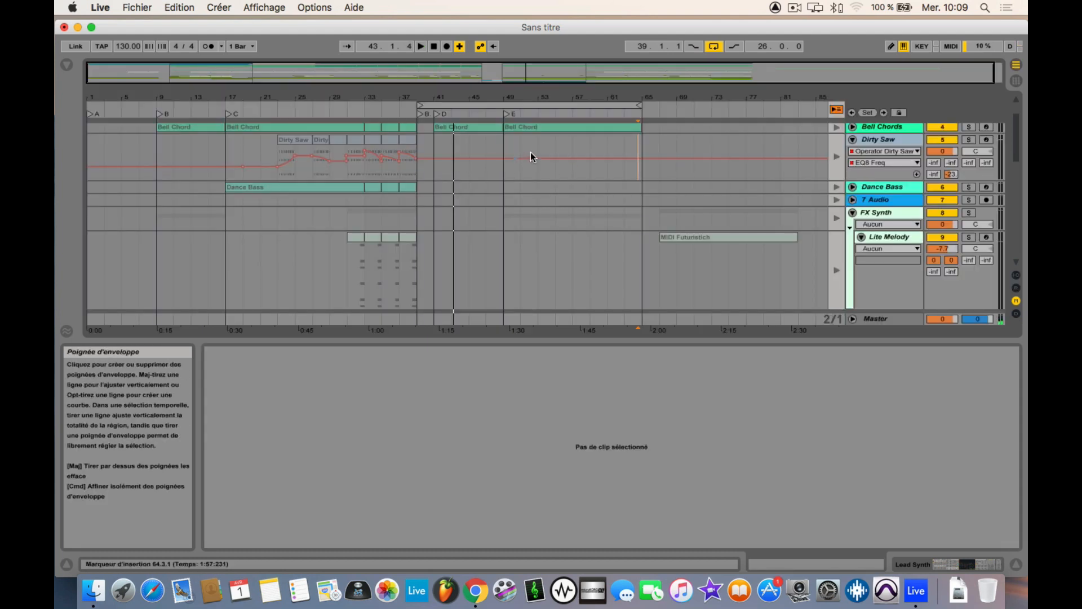
key(Tab)
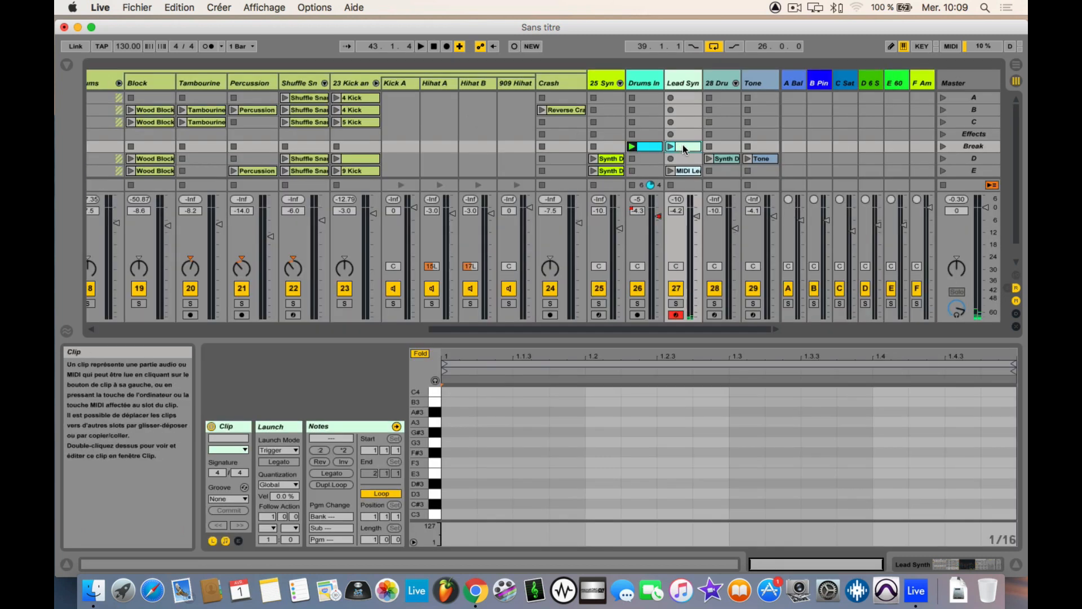
key(Tab)
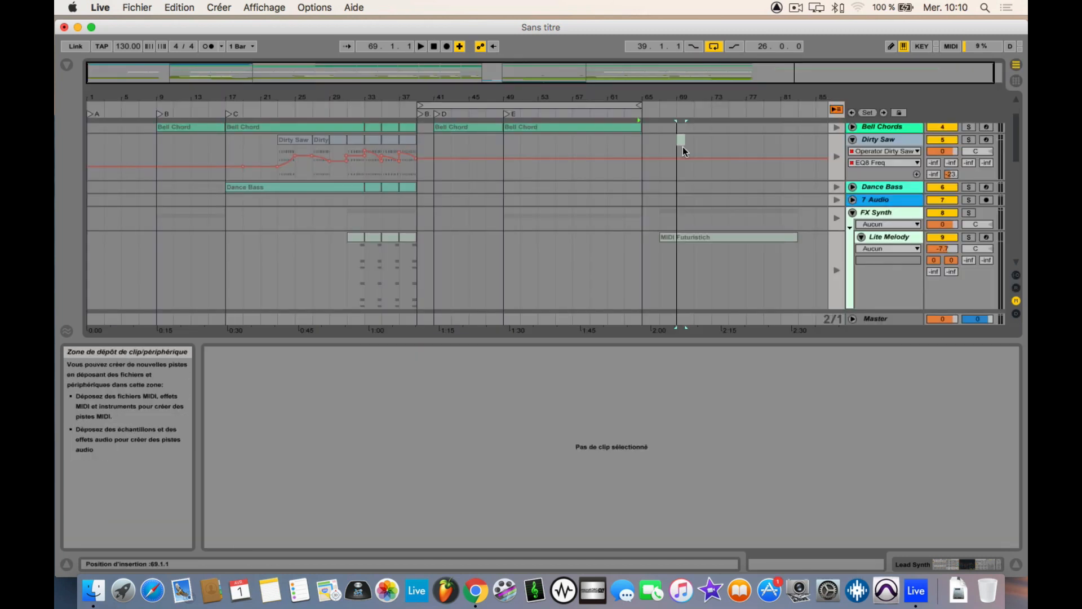
Step: Bring the empty clip back to the Session view, drop it in the Lead Synth's scene B slot and delete it
mouse_move(682, 146)
mouse_down()
mouse_move(473, 185)
mouse_move(436, 262)
mouse_move(476, 263)
mouse_move(491, 90)
mouse_move(494, 134)
mouse_move(689, 113)
mouse_up()
key(Tab)
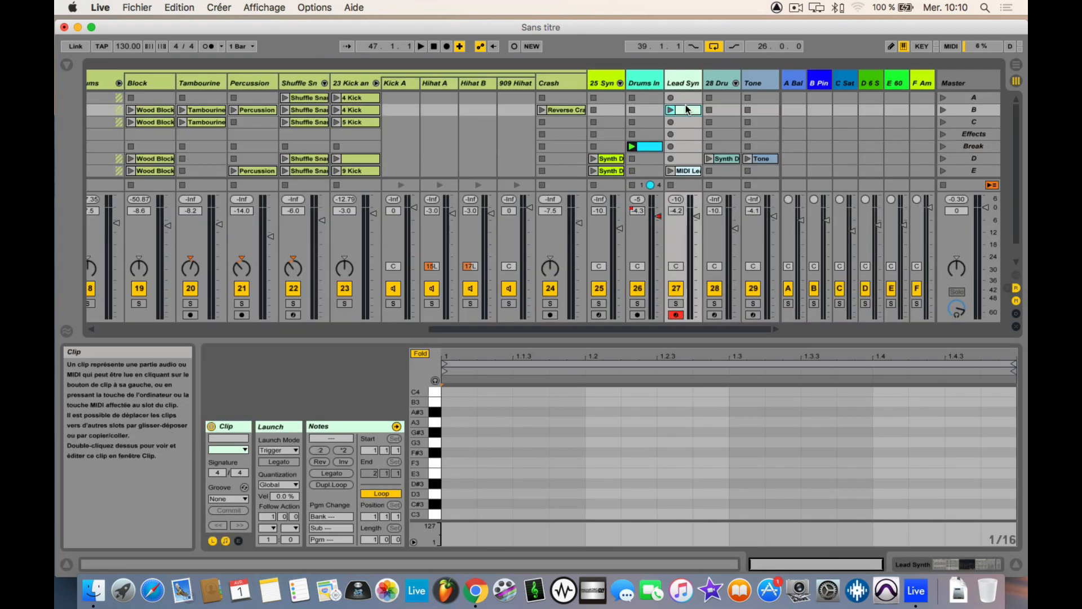
key(Delete)
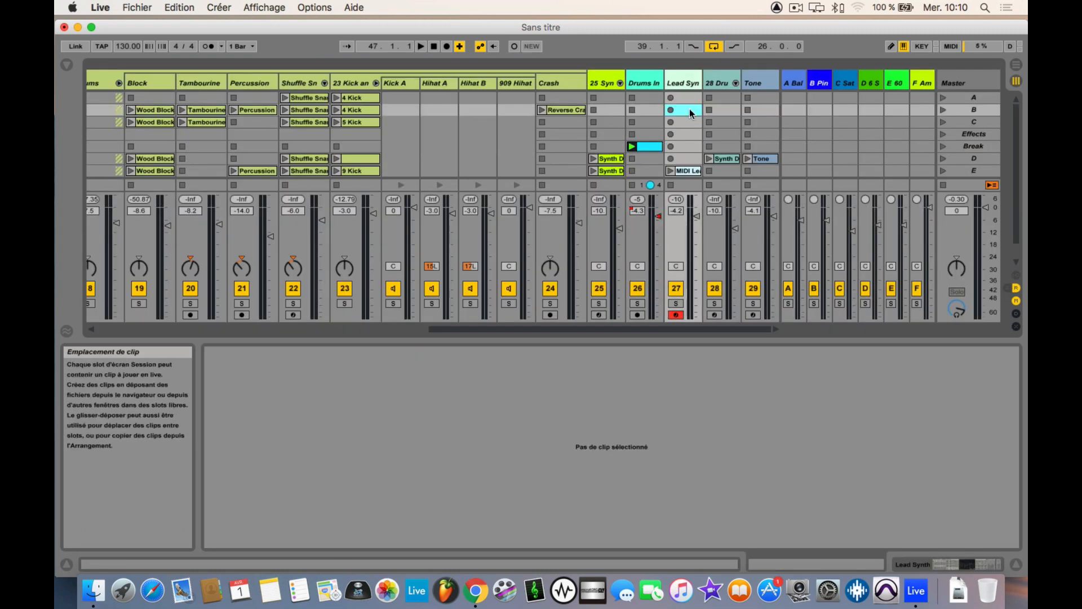
Step: Hide the detail view below the session mixer and switch to the Arrangement view
click(1015, 563)
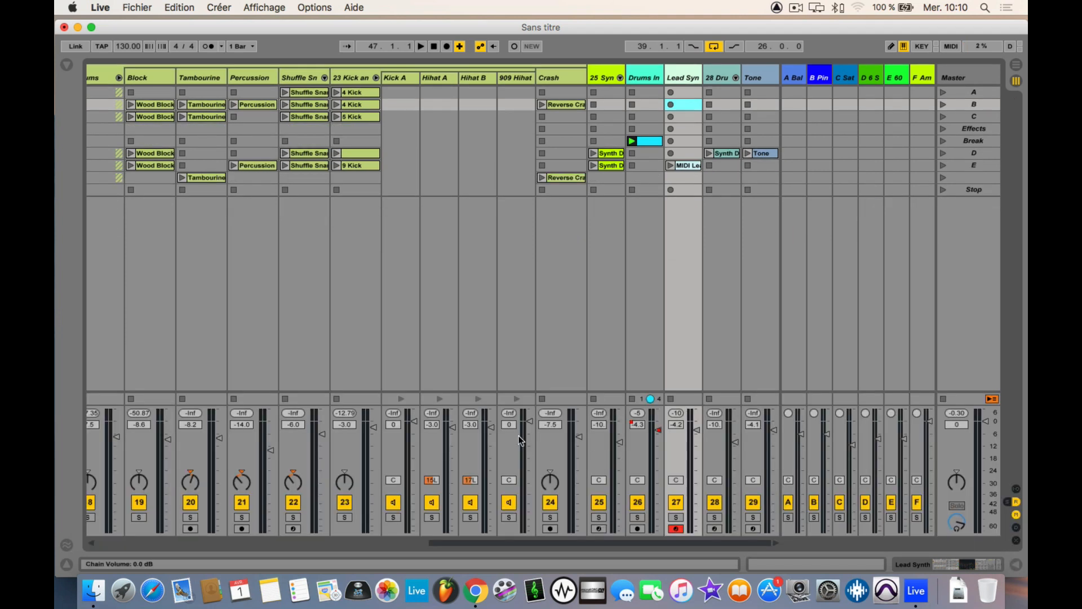
key(Tab)
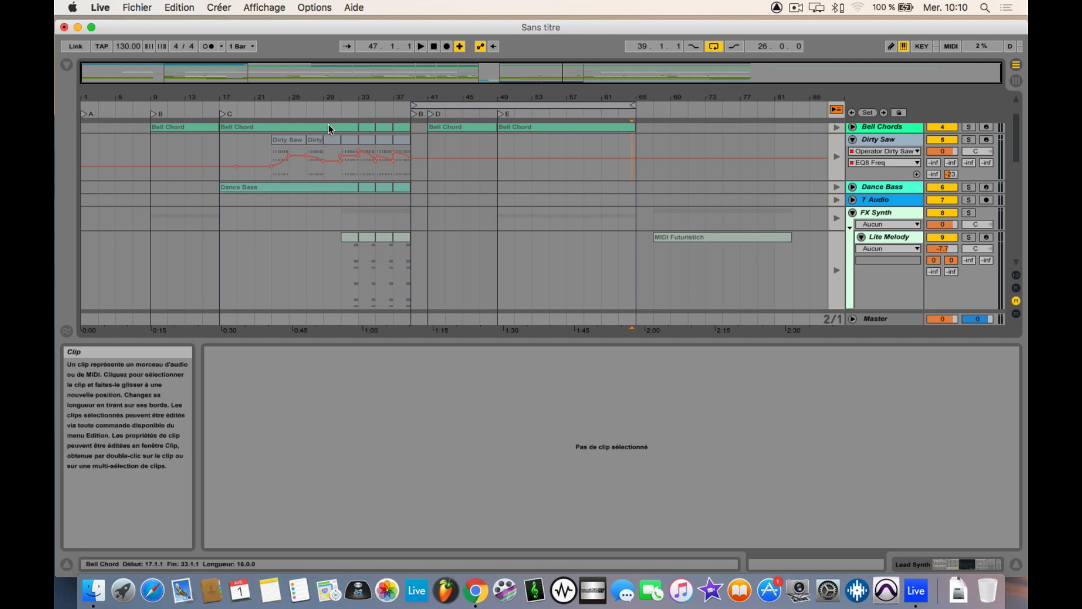
Step: Show the browser and examine the Plug-ins category, expanding and collapsing its VST and Audio Units folders
click(66, 65)
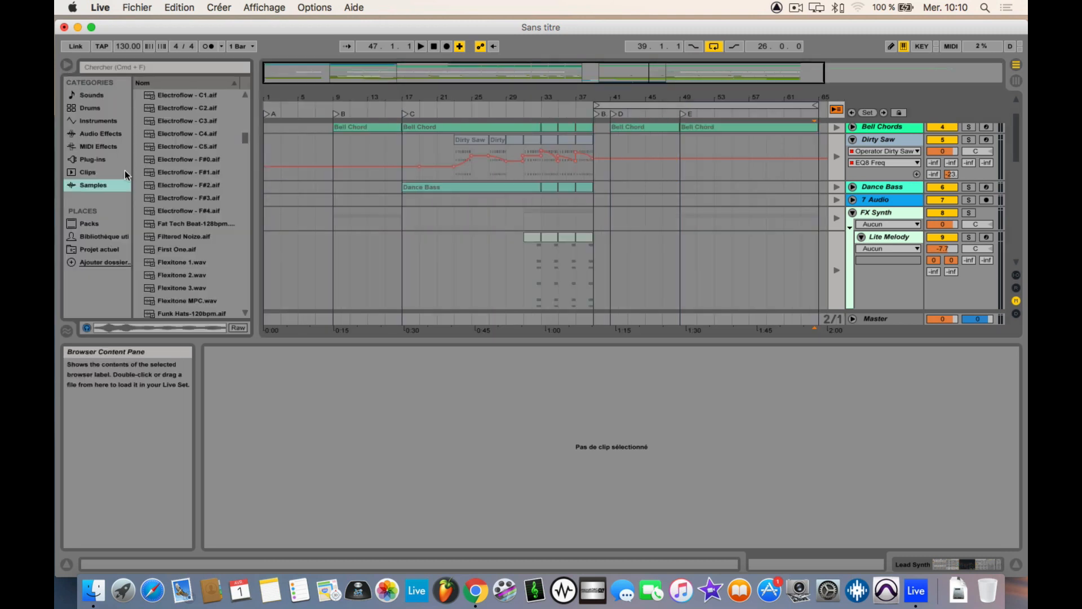
click(95, 160)
click(139, 108)
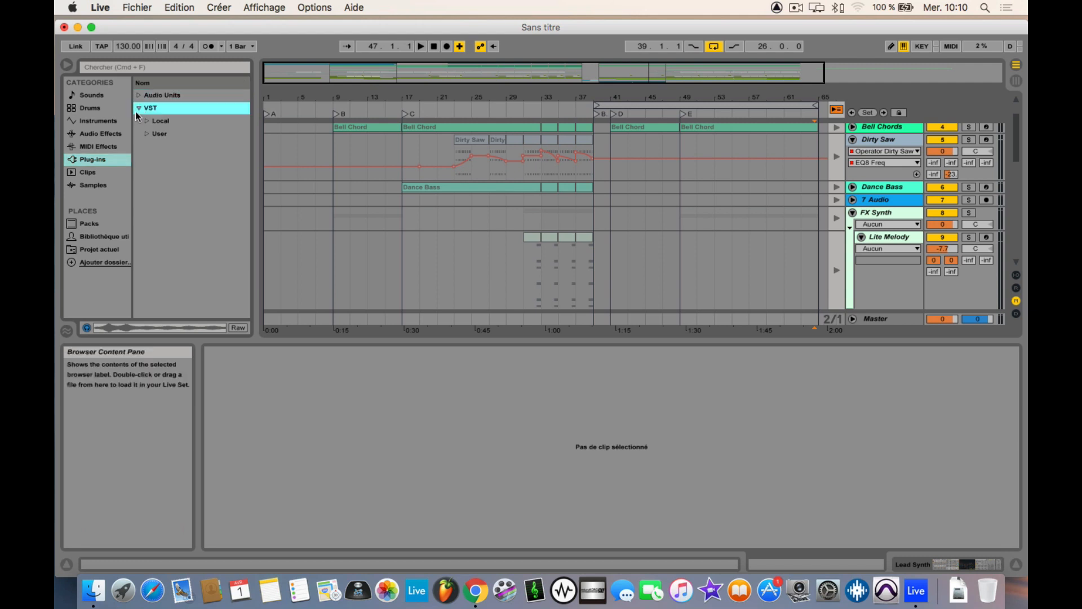
click(138, 95)
scroll(171, 214, down, 1)
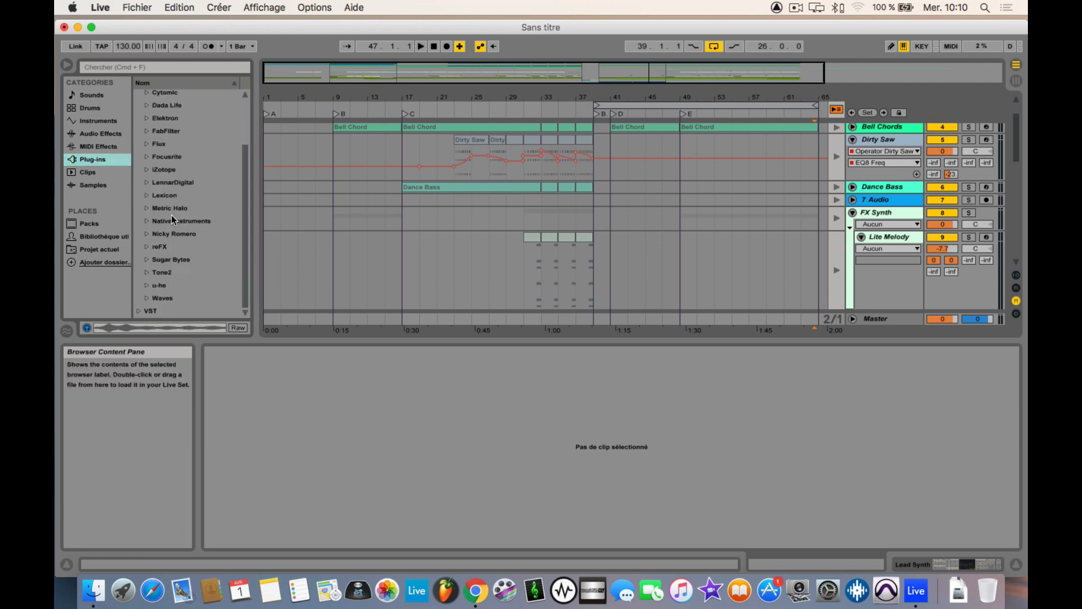
scroll(171, 215, up, 1)
click(144, 98)
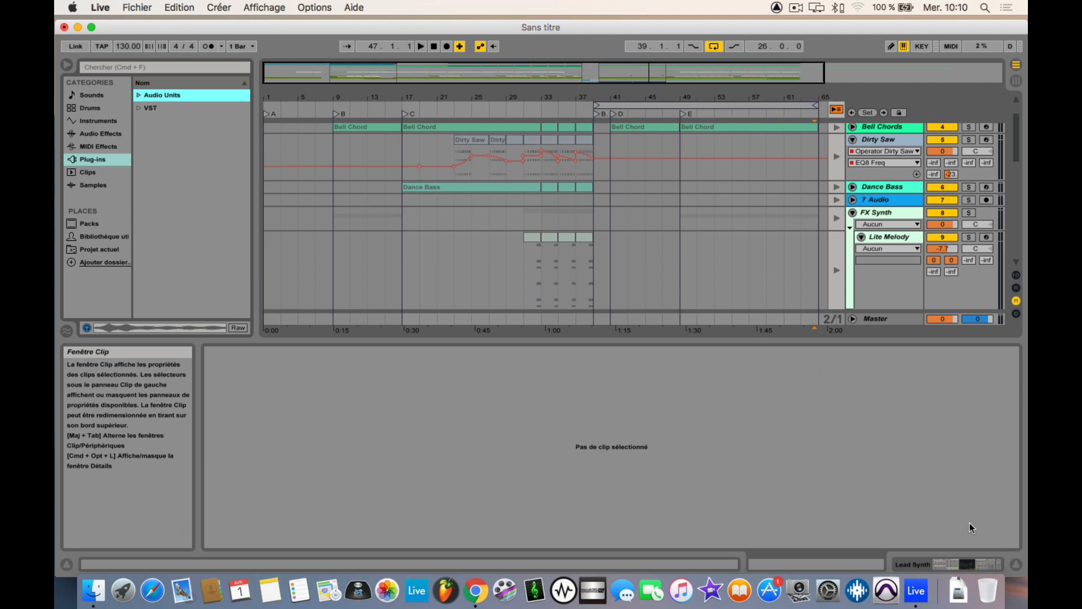
Step: Hide the clip detail view and look through the browser's MIDI Effects, Instruments, Clips and Audio Effects categories
click(1015, 563)
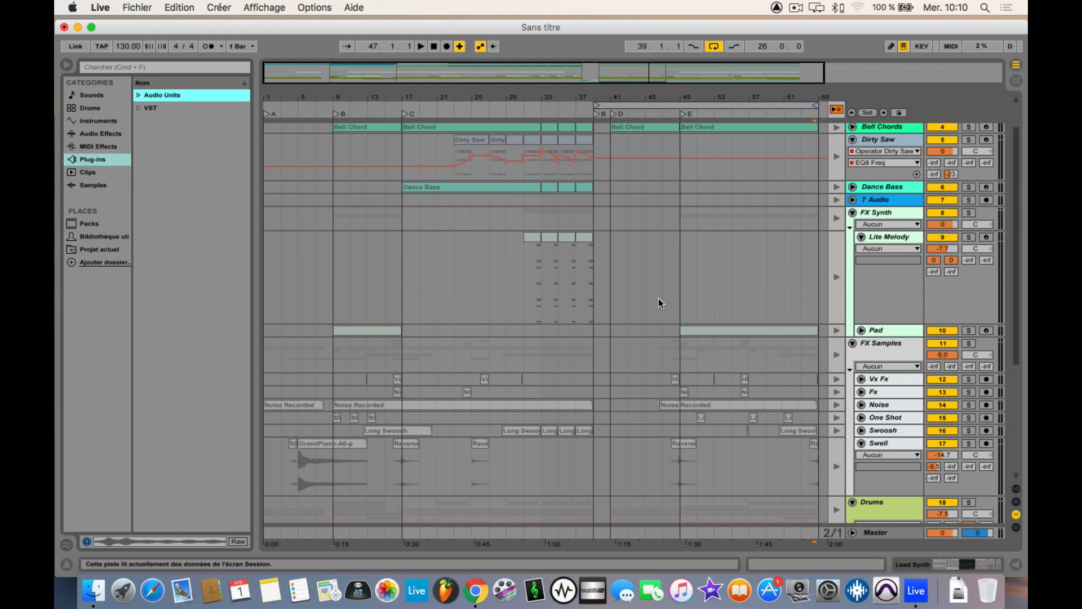
click(103, 149)
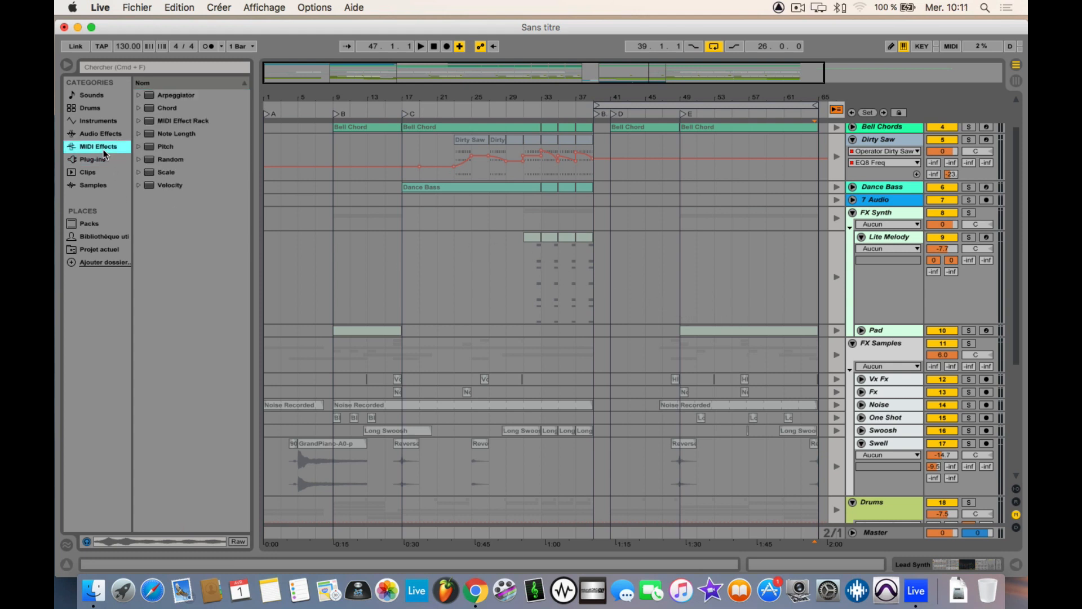
click(95, 136)
click(79, 121)
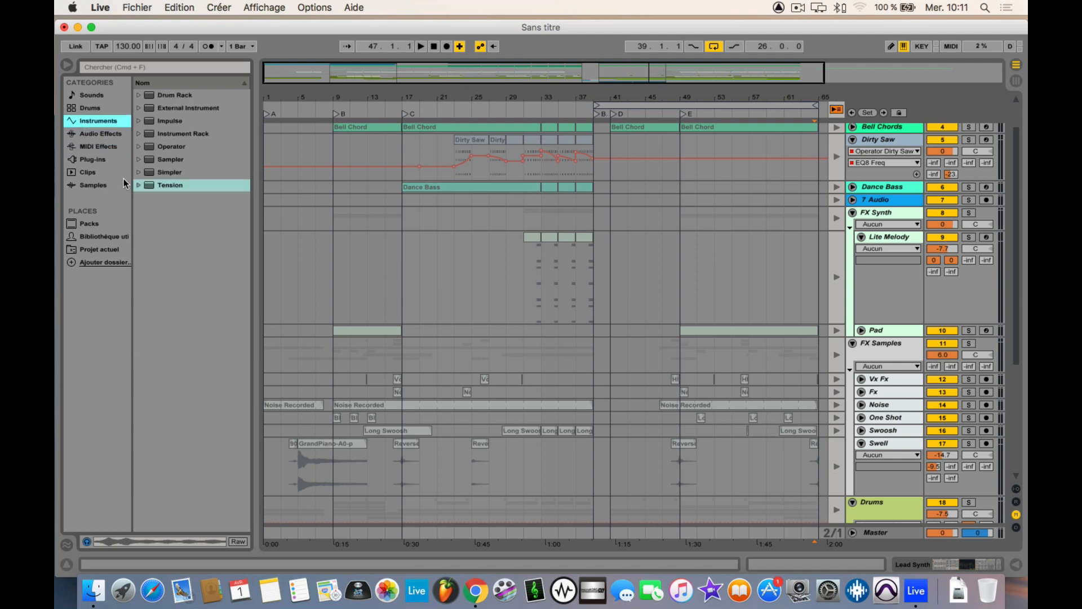
click(89, 172)
click(93, 134)
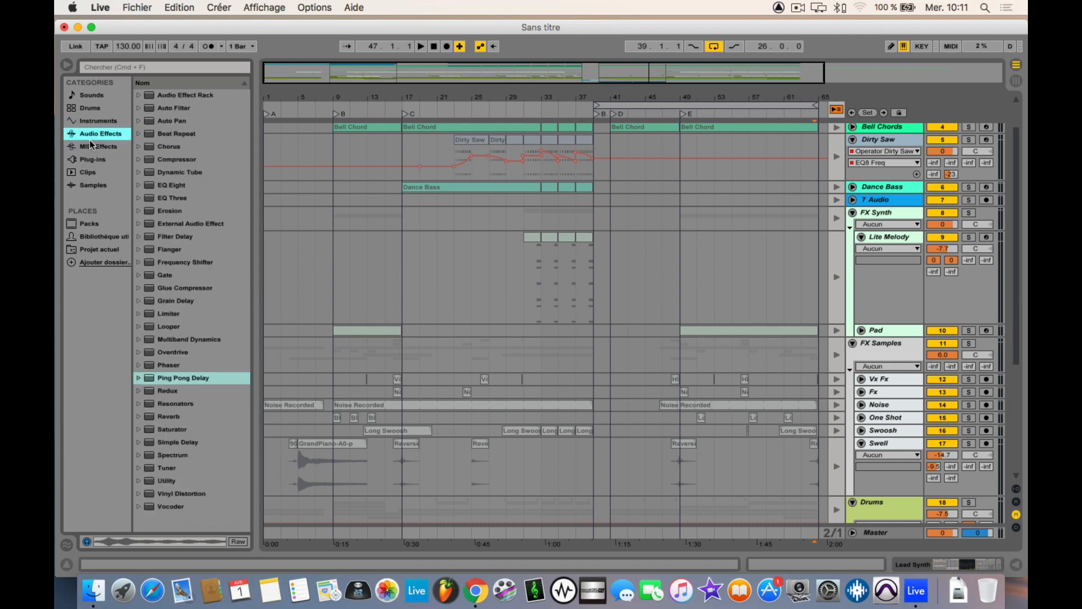